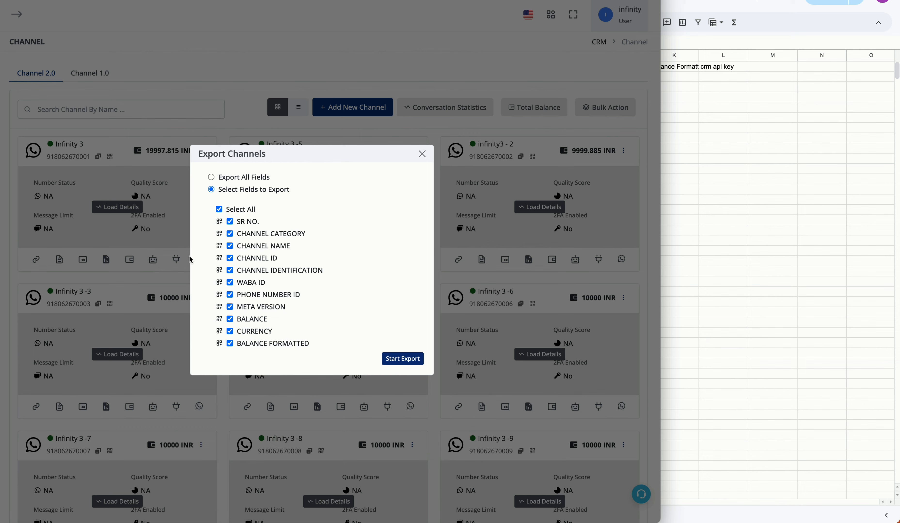
# Export the channel list with all fields selected and open the exported CSV file.
pyautogui.click(402, 359)
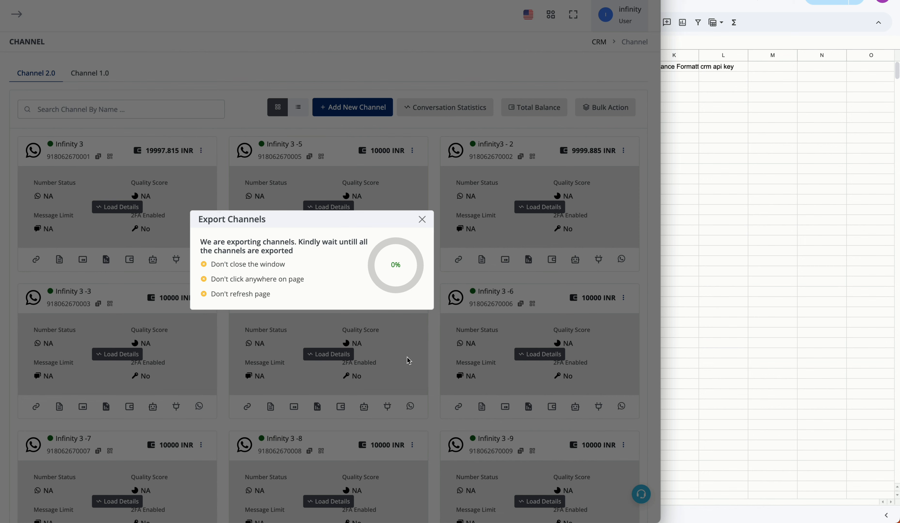
pyautogui.click(327, 284)
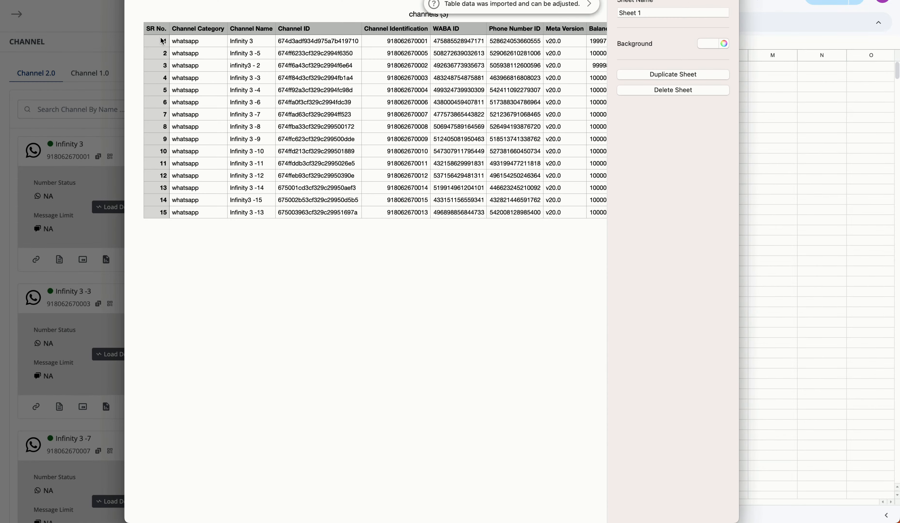
# Copy all channel data rows below the header, from SR No. through Balance Formatted, and switch to the Google Sheets spreadsheet.
pyautogui.click(160, 40)
pyautogui.hscroll(10, 406, 142)
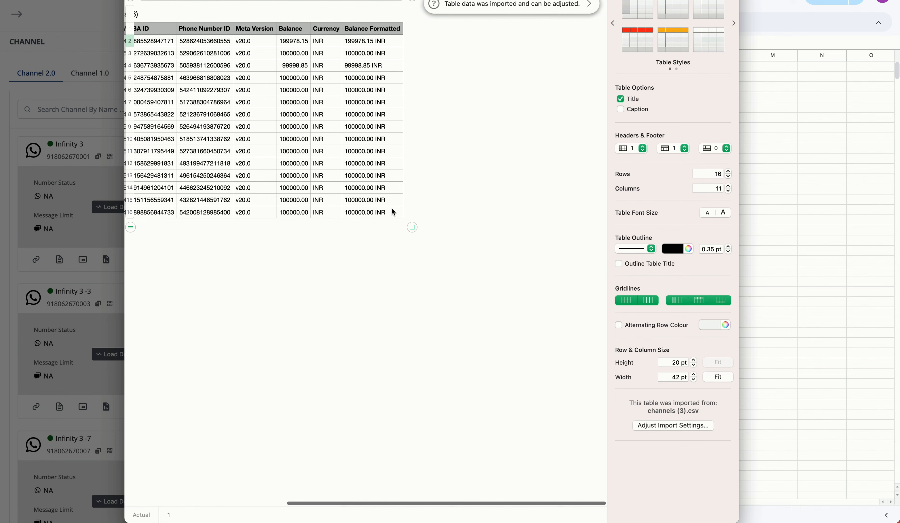
pyautogui.press('super+a')
pyautogui.click(880, 198)
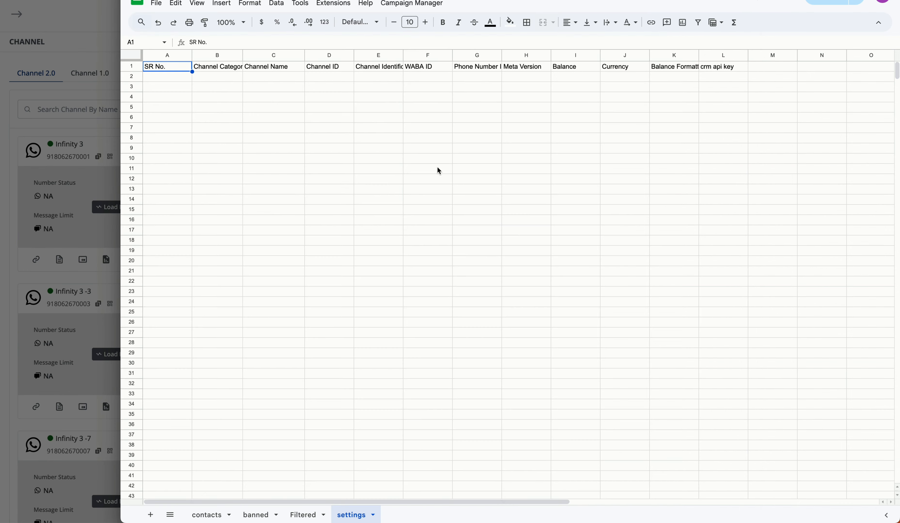
# Try pasting the copied channel rows with their source formatting at cell A2 of the settings sheet, and undo the paste.
pyautogui.click(174, 77)
pyautogui.hotkey('ctrl', 'v')
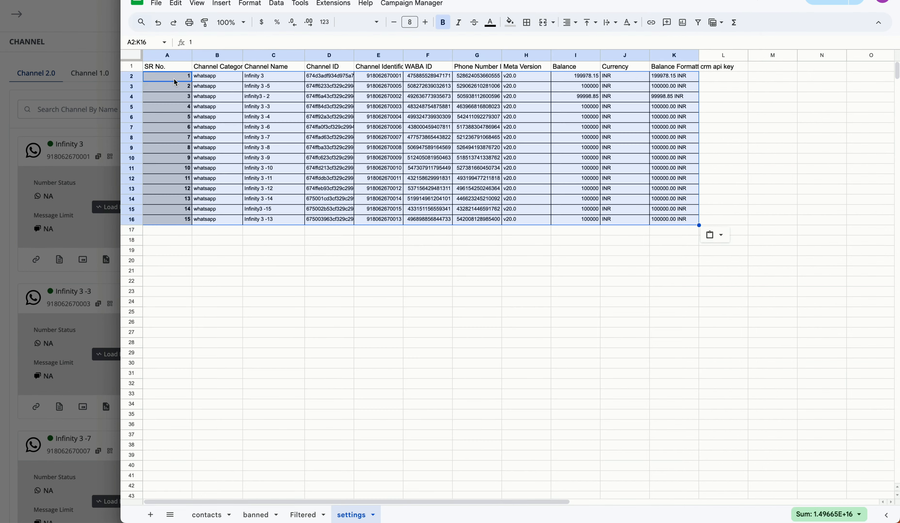
pyautogui.click(215, 106)
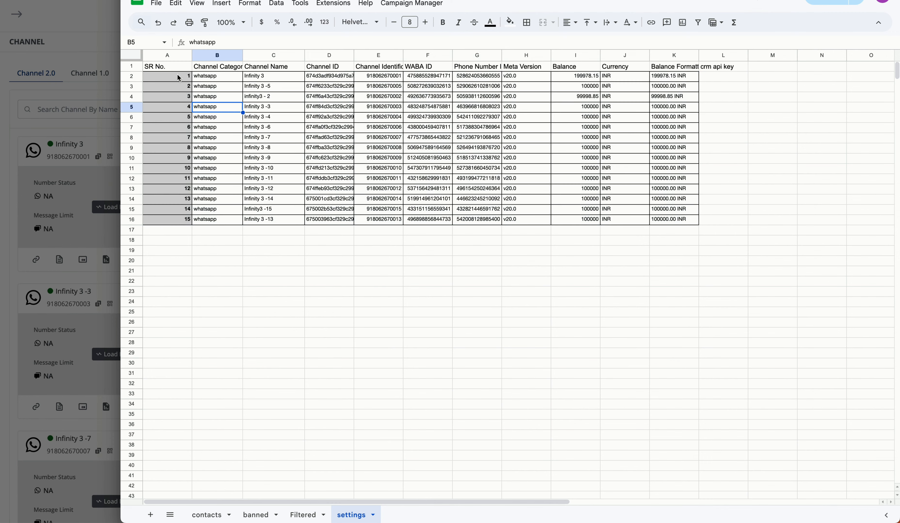
pyautogui.press('super+z')
# Paste the copied channel rows as values only, starting at cell A2 of the settings sheet.
pyautogui.rightClick(166, 73)
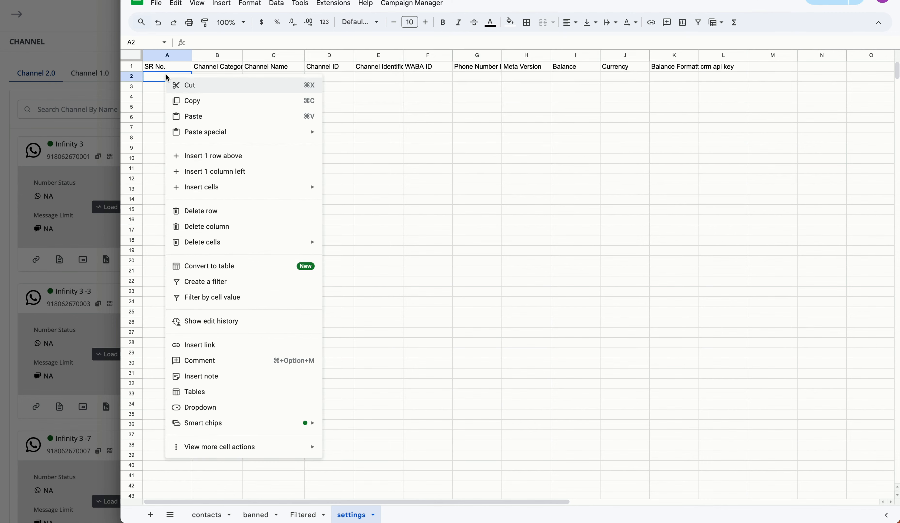
pyautogui.moveTo(310, 132)
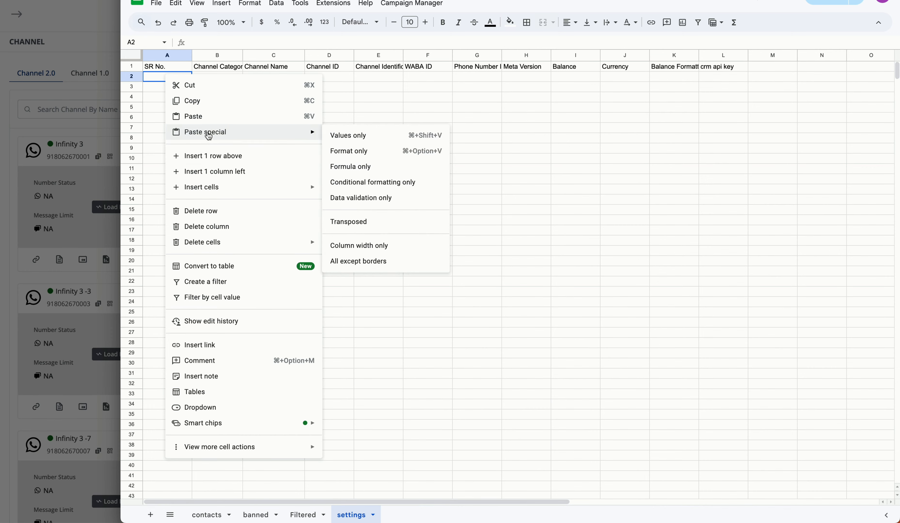
pyautogui.click(348, 138)
pyautogui.click(363, 254)
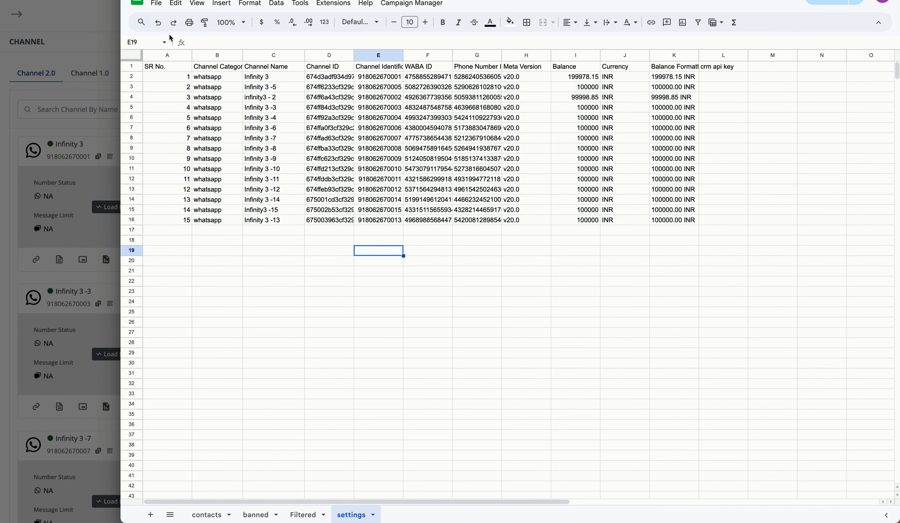
# Close the CRM's channel export dialog and look up the Access Token option of the Infinity 3 channel for the crm api key column.
pyautogui.click(143, 67)
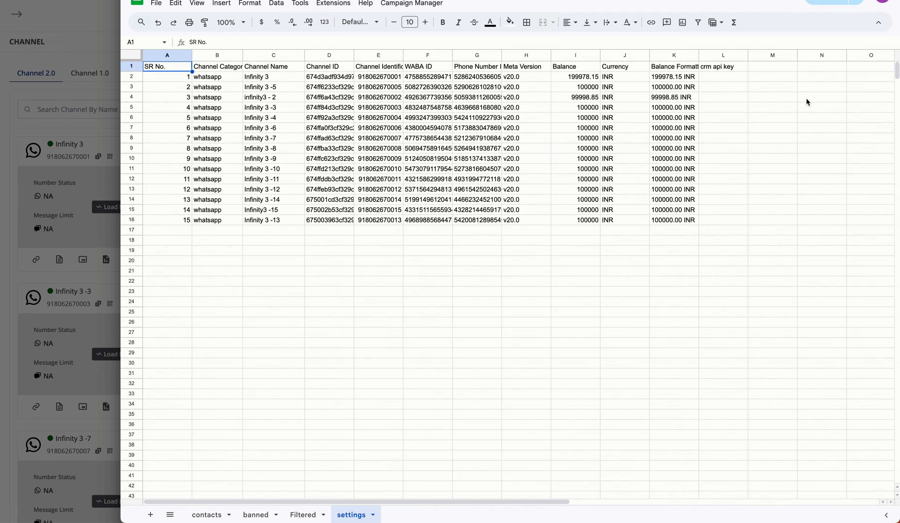
pyautogui.click(720, 77)
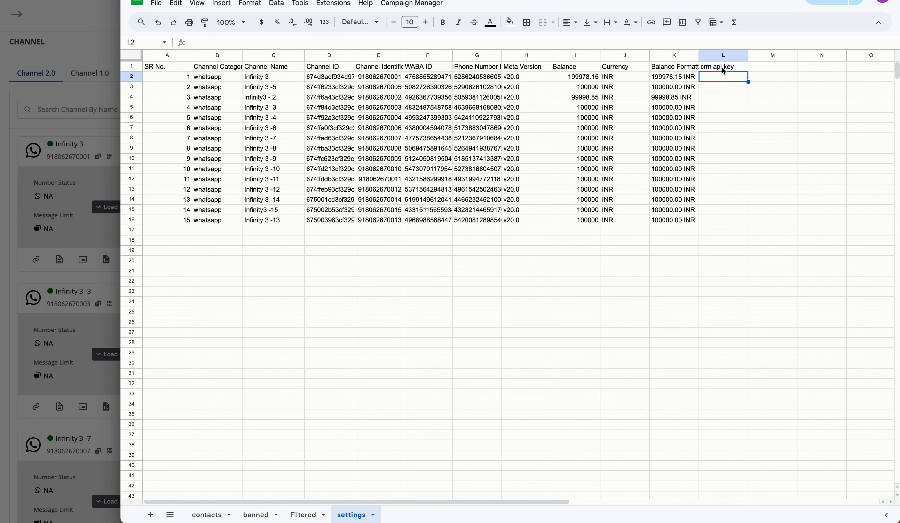
pyautogui.click(83, 140)
pyautogui.click(422, 234)
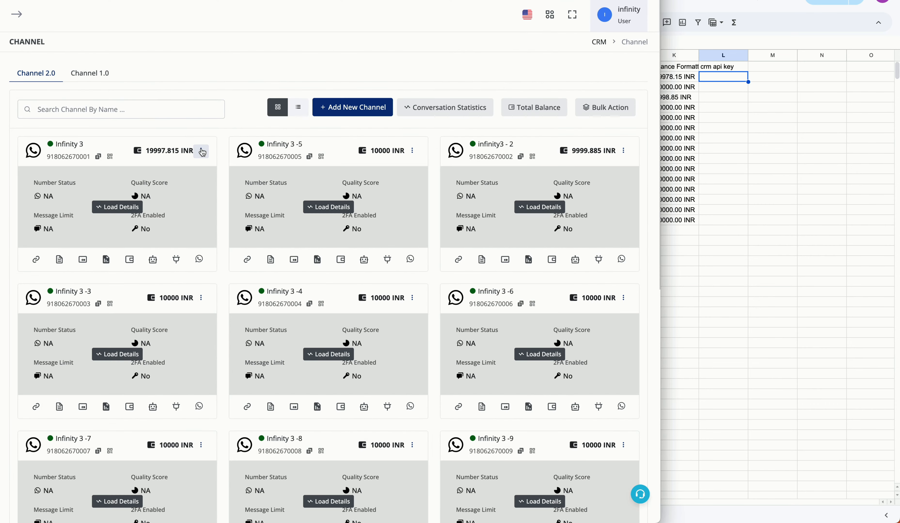
pyautogui.click(201, 151)
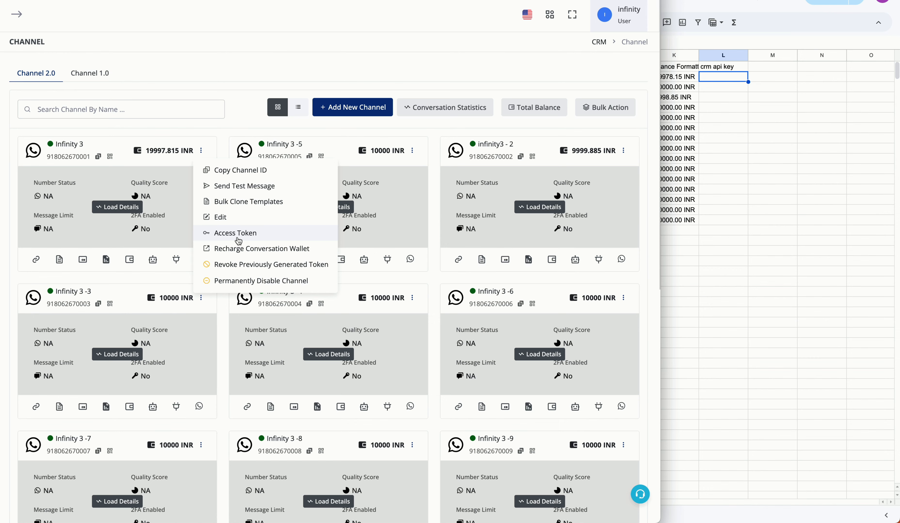
pyautogui.click(728, 78)
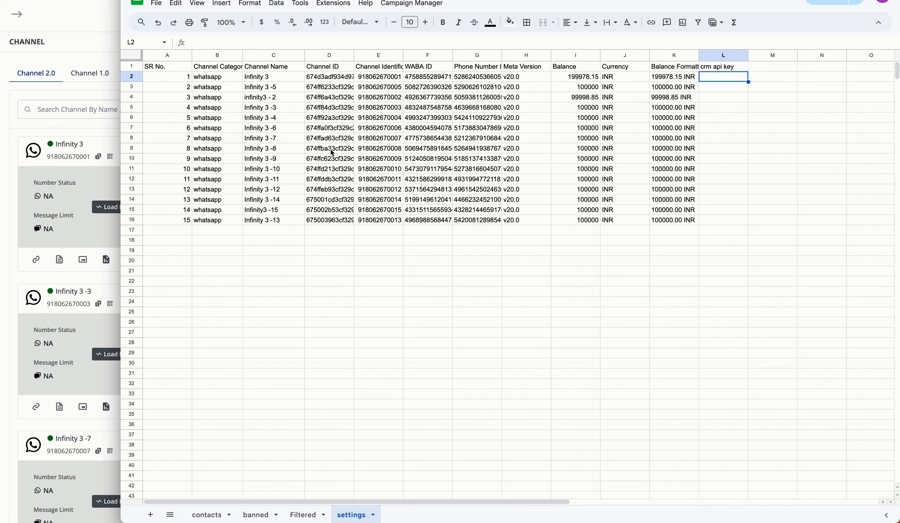
# Fill cells L2:L16 of the crm api key column with the API key for every listed channel.
pyautogui.moveTo(211, 79); pyautogui.dragTo(613, 225)
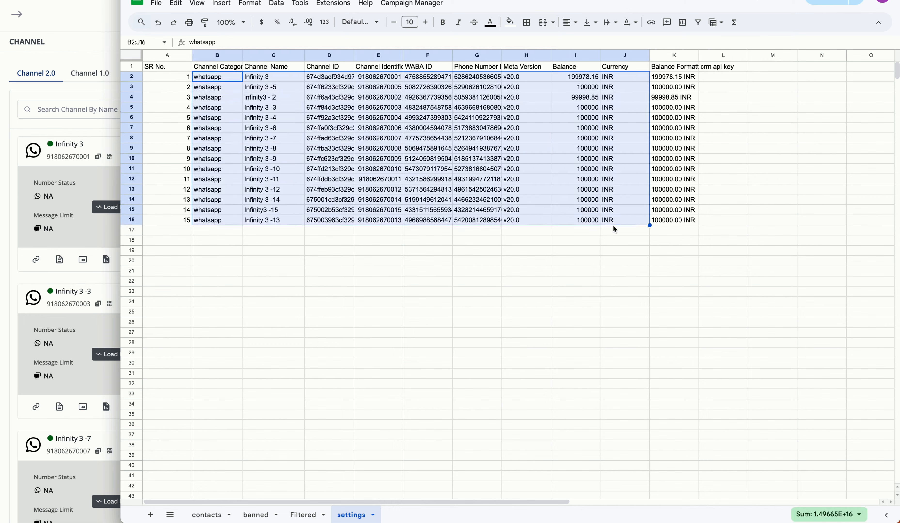
pyautogui.moveTo(728, 77); pyautogui.dragTo(723, 219)
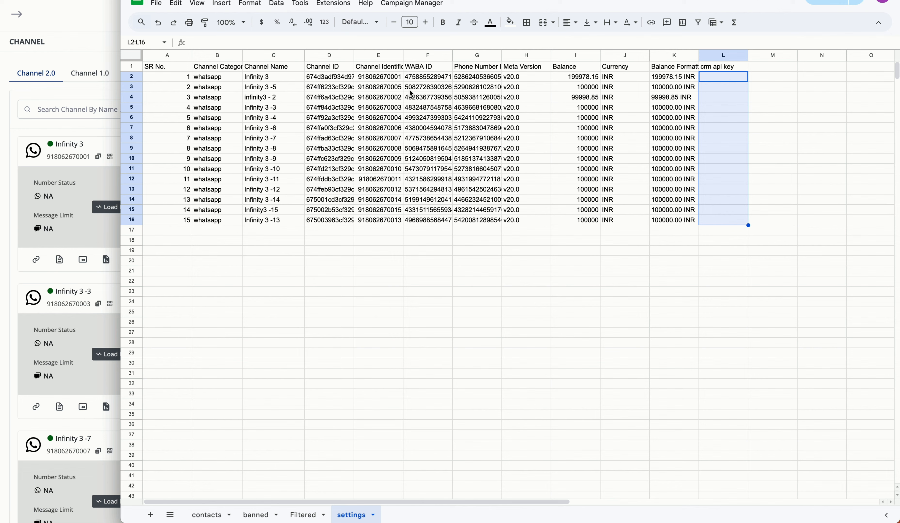
pyautogui.moveTo(263, 80); pyautogui.dragTo(277, 222)
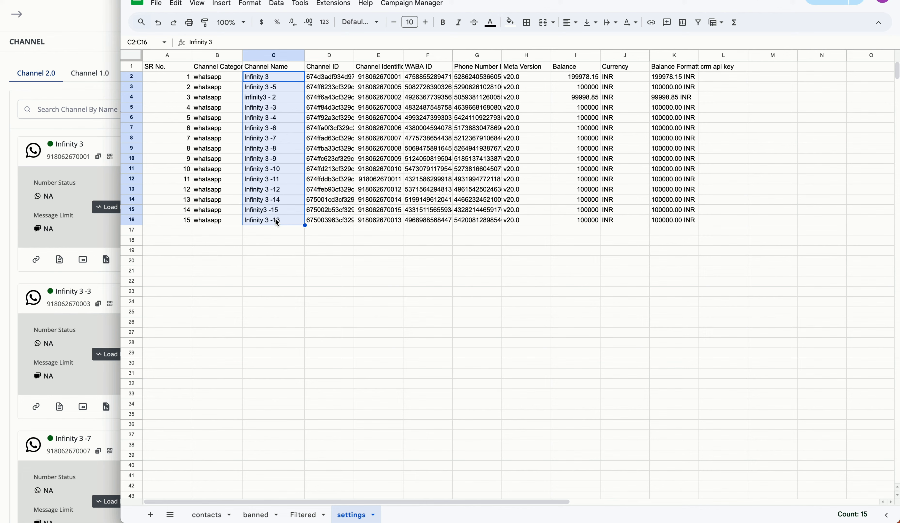
pyautogui.click(725, 76)
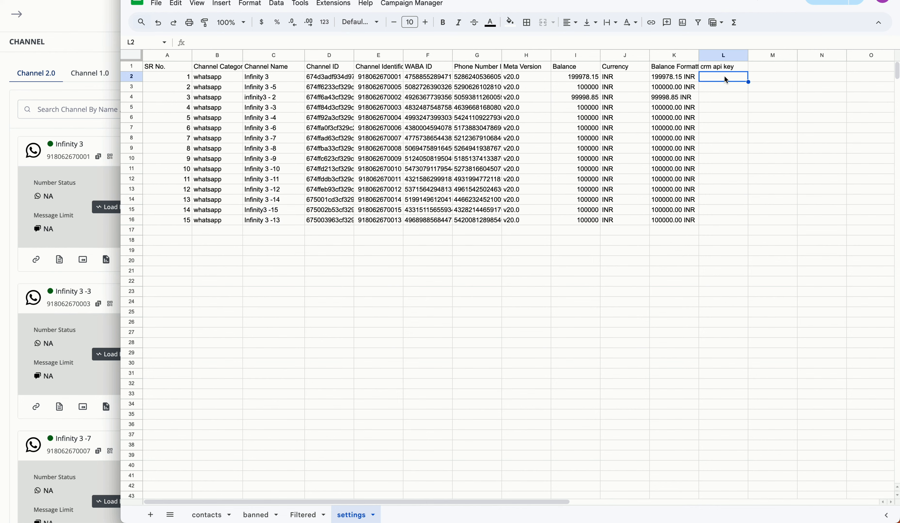
pyautogui.moveTo(725, 76); pyautogui.dragTo(729, 219)
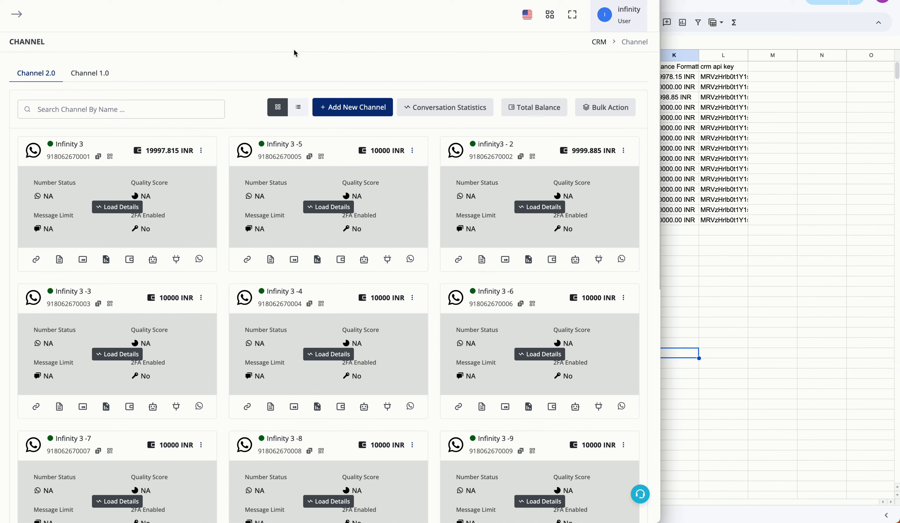
# Return to the CRM channel list, open the templates of the Infinity 3 channel, and start a bulk template clone.
pyautogui.click(881, 229)
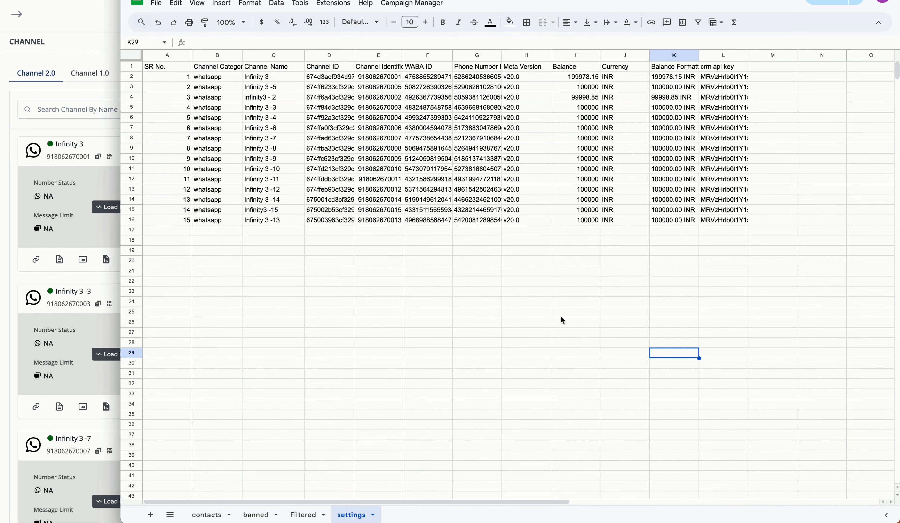
pyautogui.click(63, 52)
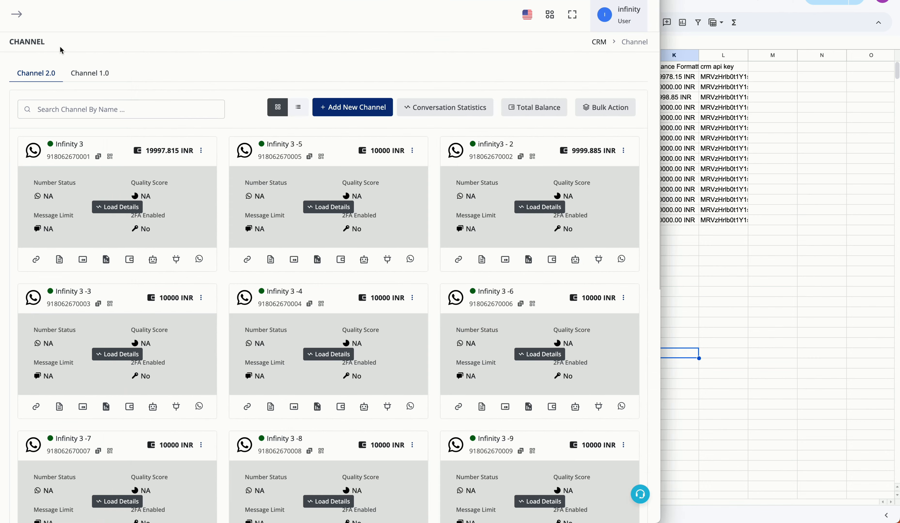
pyautogui.click(63, 261)
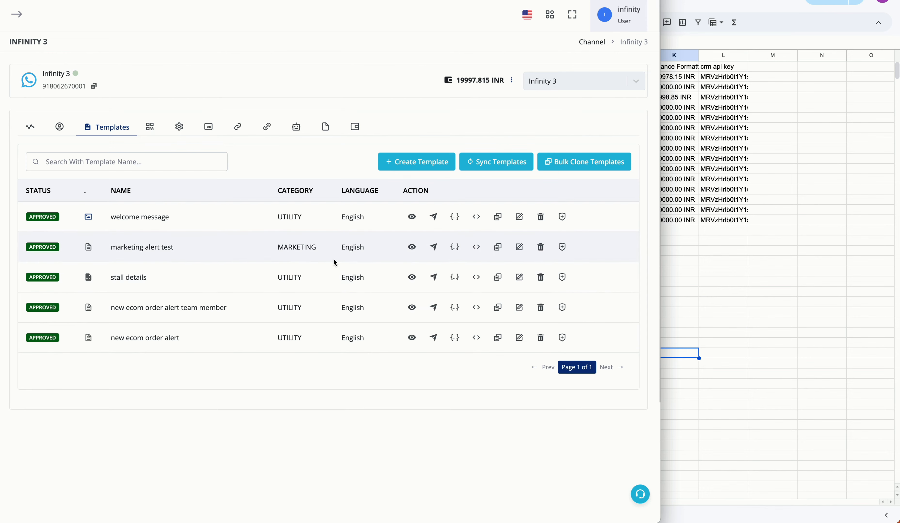
pyautogui.click(575, 161)
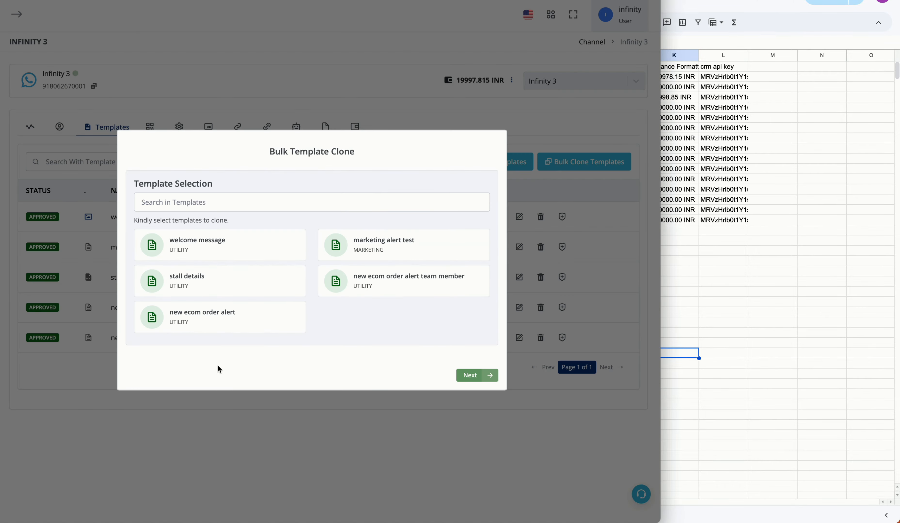
pyautogui.click(247, 248)
pyautogui.click(488, 379)
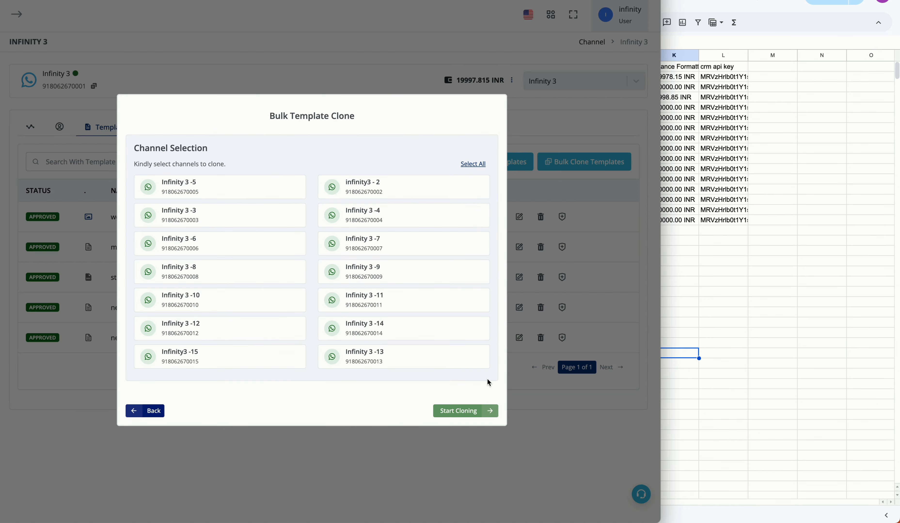
pyautogui.click(159, 414)
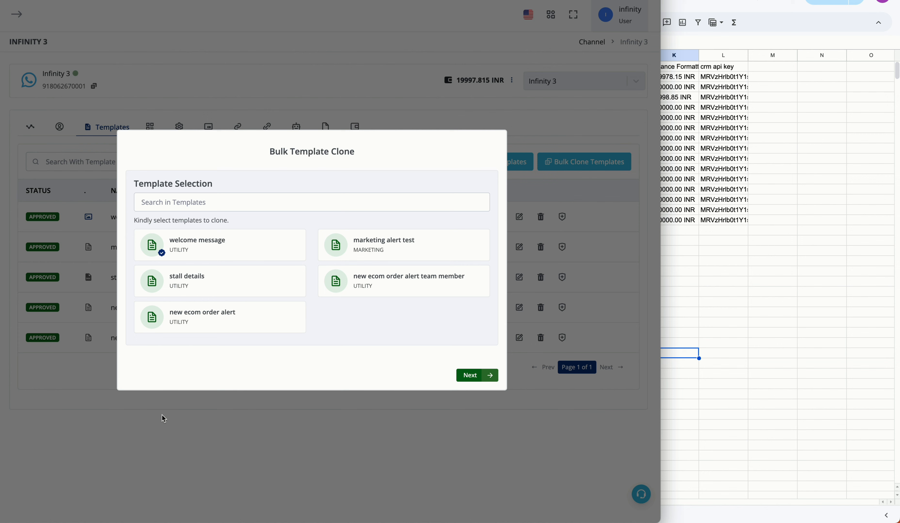
pyautogui.click(260, 241)
pyautogui.click(260, 286)
pyautogui.click(260, 286)
pyautogui.click(361, 286)
pyautogui.click(361, 285)
# Select the stall details template and clone it to all listed channels.
pyautogui.click(270, 287)
pyautogui.click(482, 379)
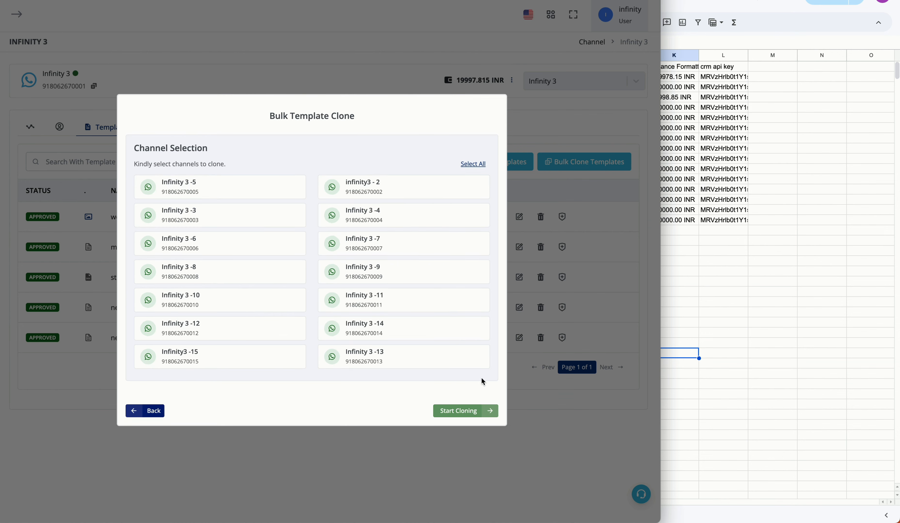
pyautogui.click(466, 165)
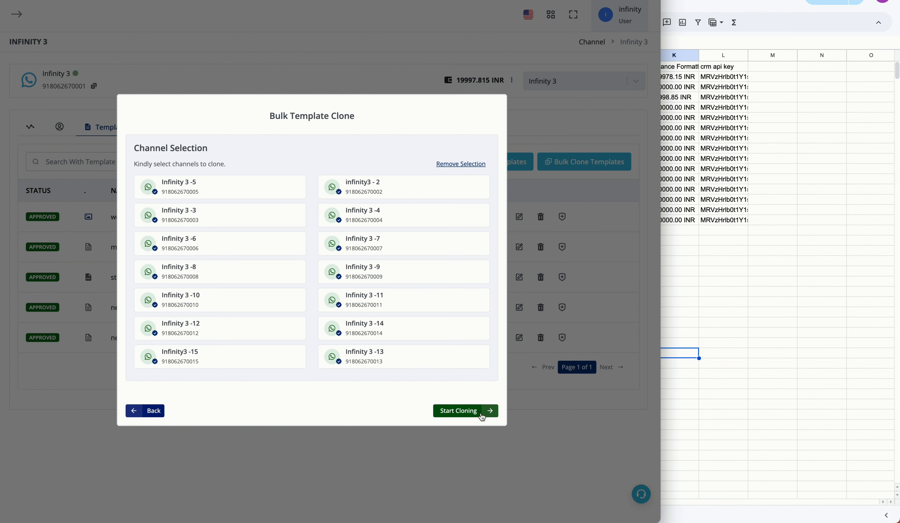
pyautogui.click(458, 411)
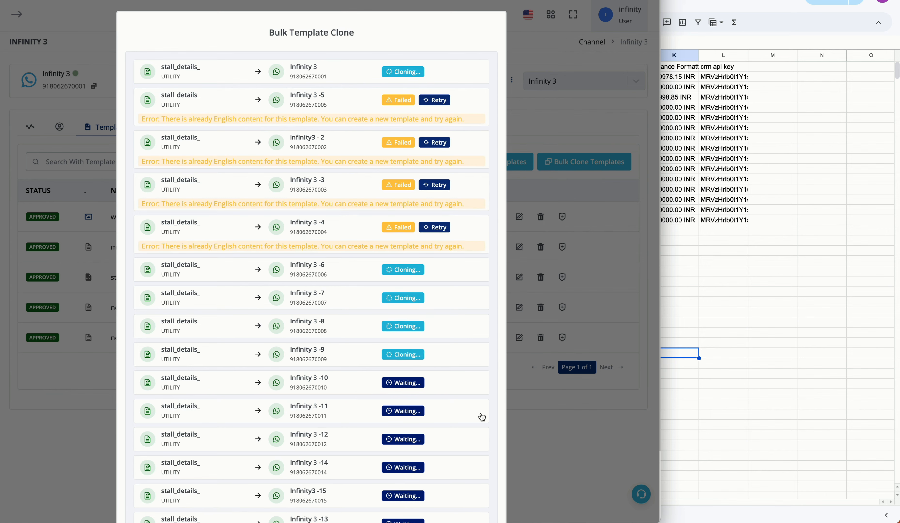
# Sync the templates once the cloning run has ended, and close the bulk clone window.
pyautogui.scroll(-2, 337, 360)
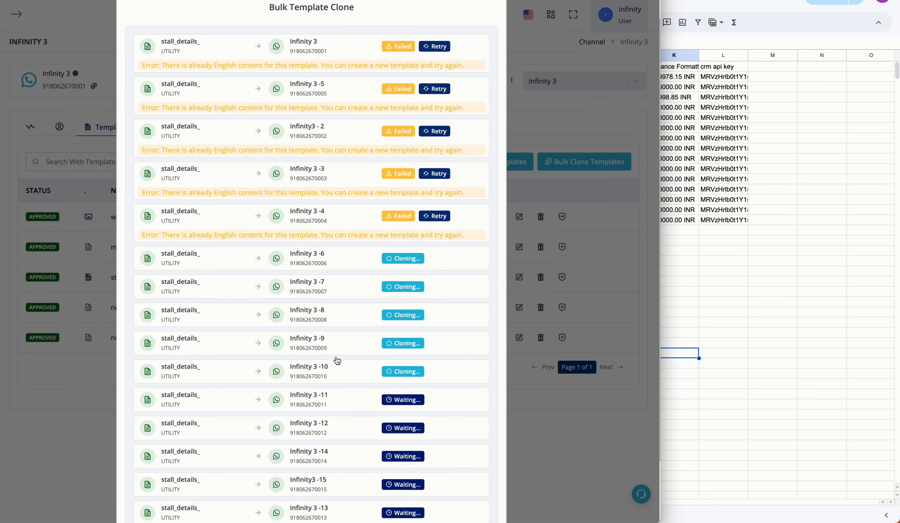
pyautogui.scroll(2, 337, 361)
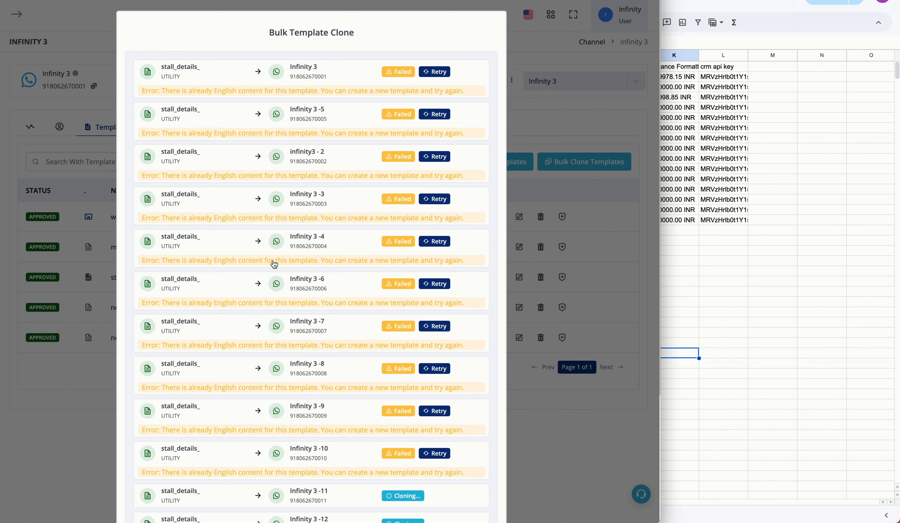
pyautogui.scroll(-8, 404, 258)
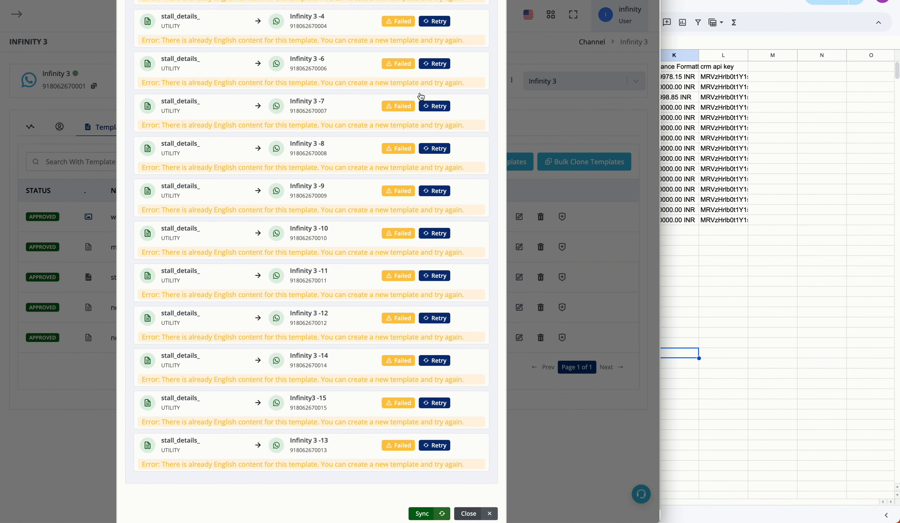
pyautogui.scroll(6, 421, 96)
pyautogui.scroll(-7, 421, 96)
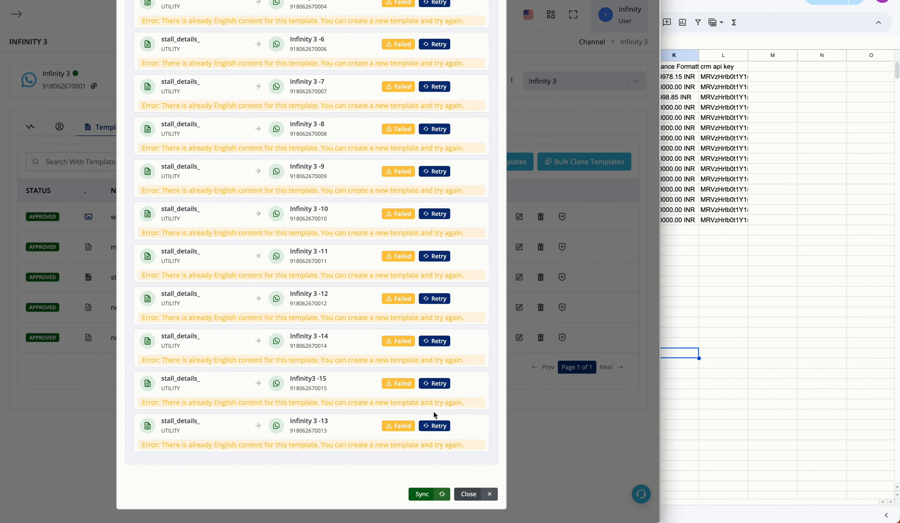
pyautogui.click(432, 503)
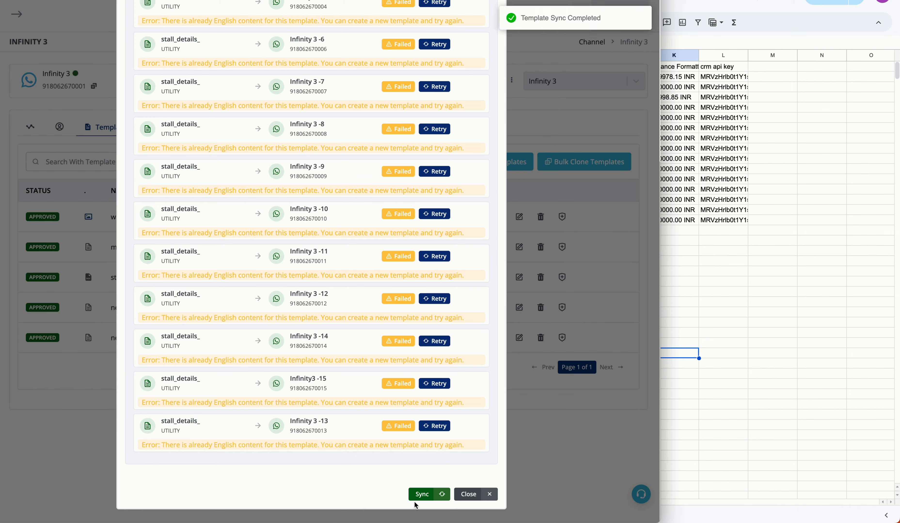
pyautogui.click(475, 501)
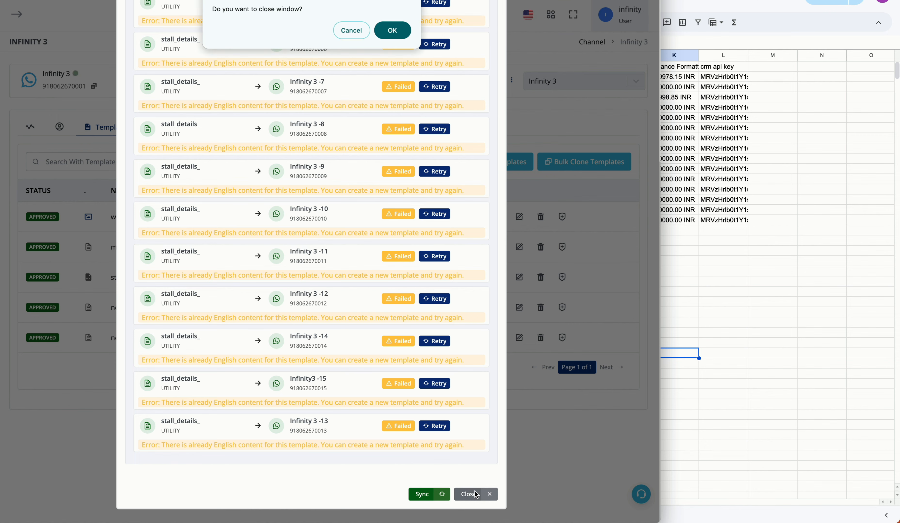
pyautogui.click(406, 30)
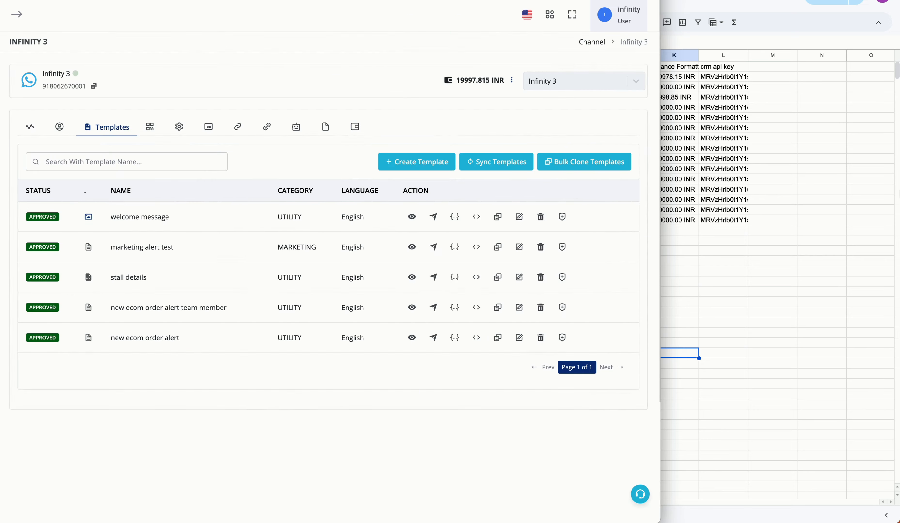
# Switch to the campaign spreadsheet and inspect the contacts sheet's channel formula and the banned sheet, ending on contacts.
pyautogui.click(858, 345)
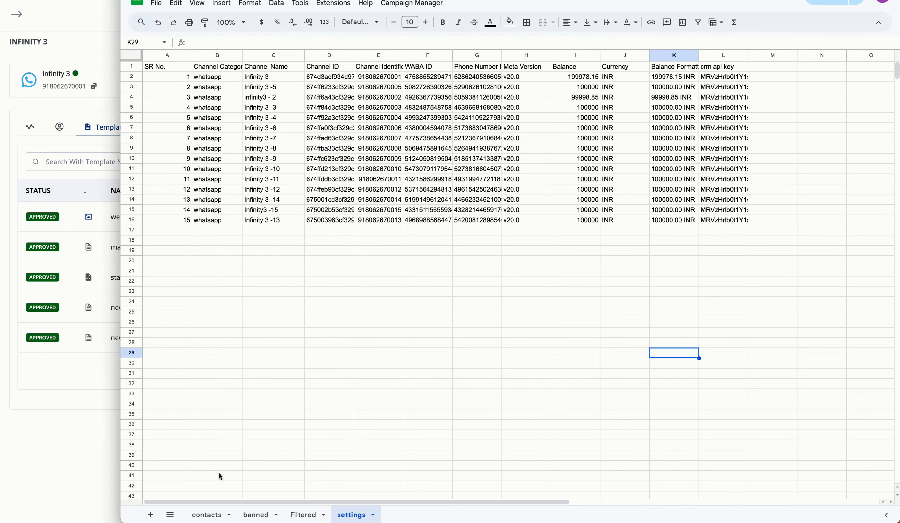
pyautogui.click(216, 515)
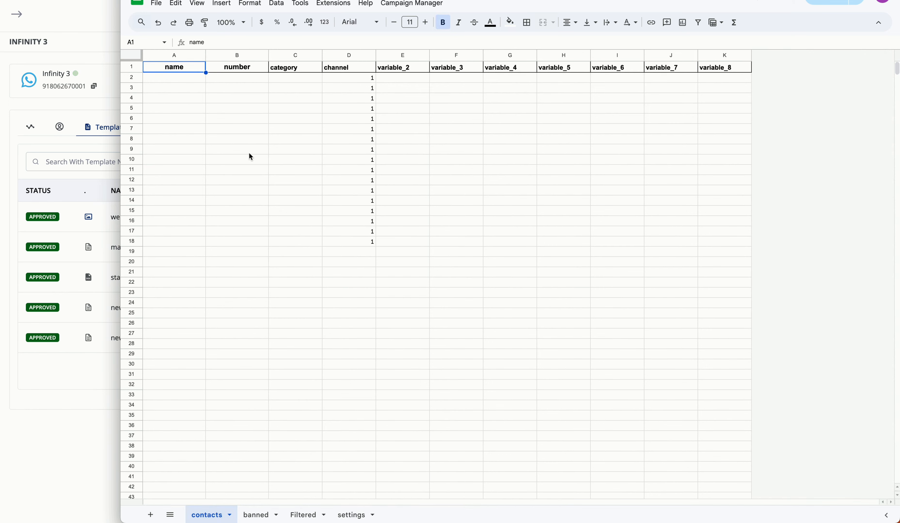
pyautogui.click(345, 82)
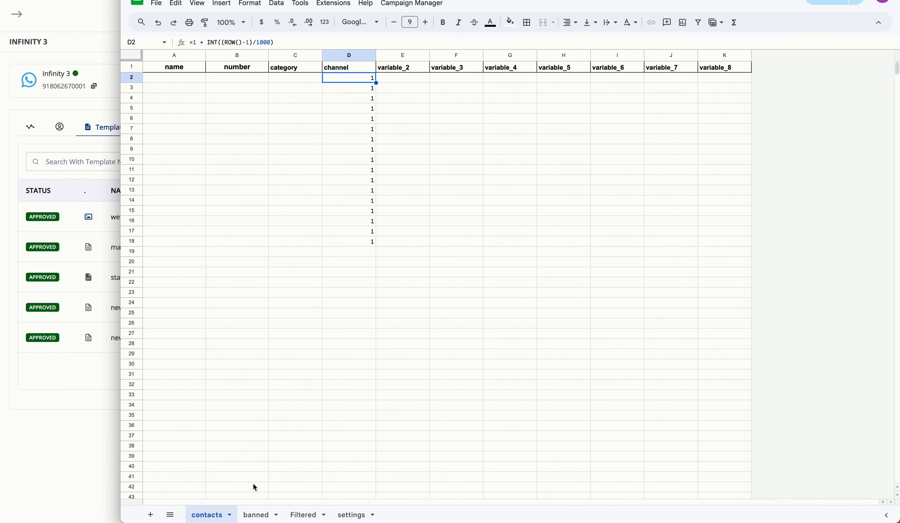
pyautogui.click(261, 516)
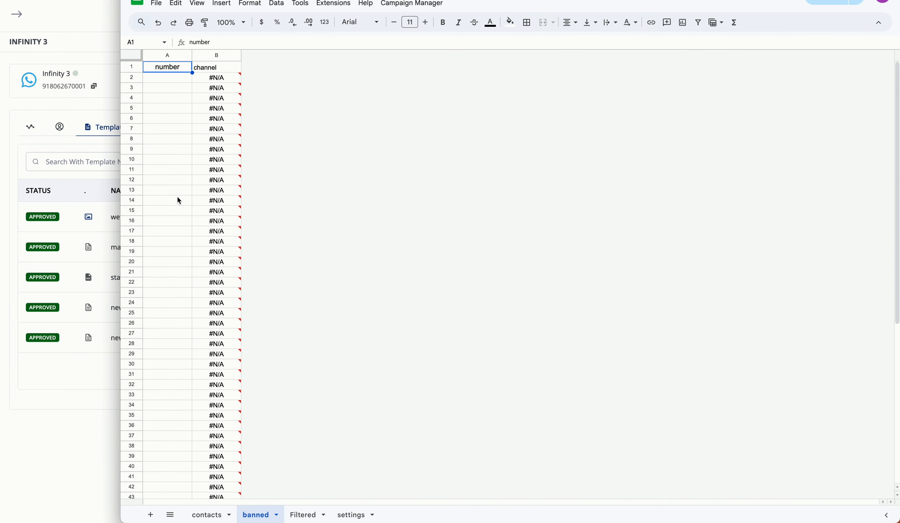
pyautogui.click(217, 516)
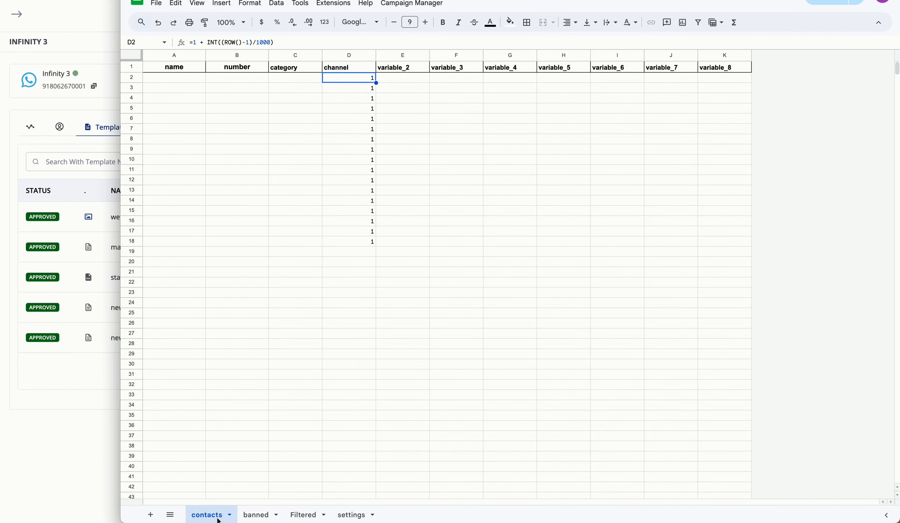
# Enter the contact names test, test2 and test3 in cells A2:A4 of the contacts sheet.
pyautogui.click(193, 78)
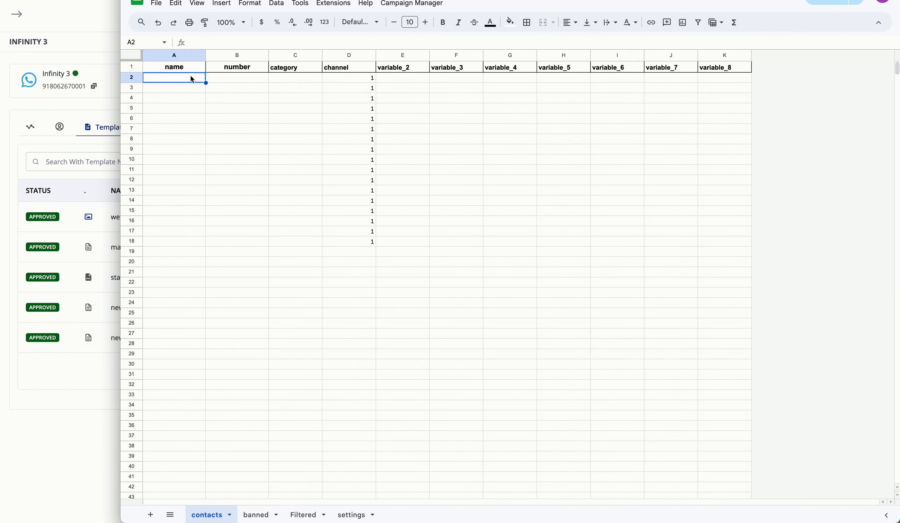
pyautogui.write('test')
pyautogui.press('Tab')
pyautogui.click(194, 91)
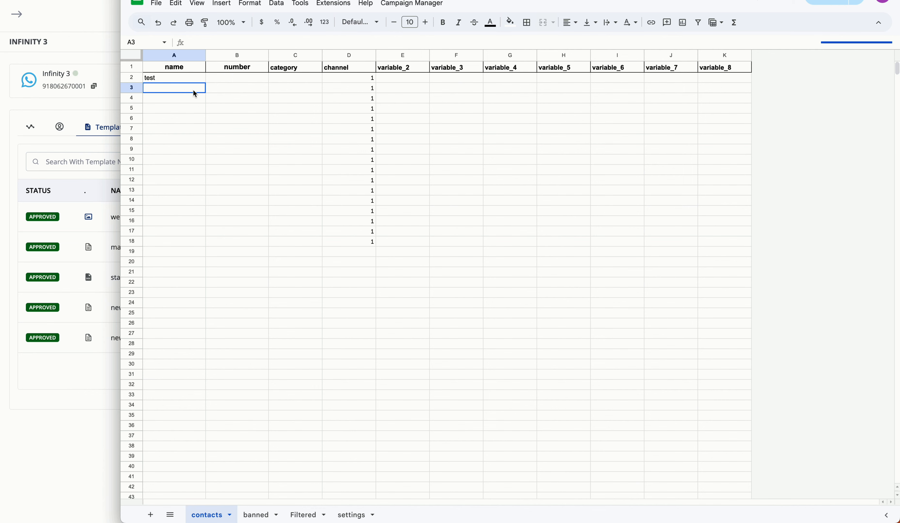
pyautogui.write('test2')
pyautogui.press('Return')
pyautogui.write('test2')
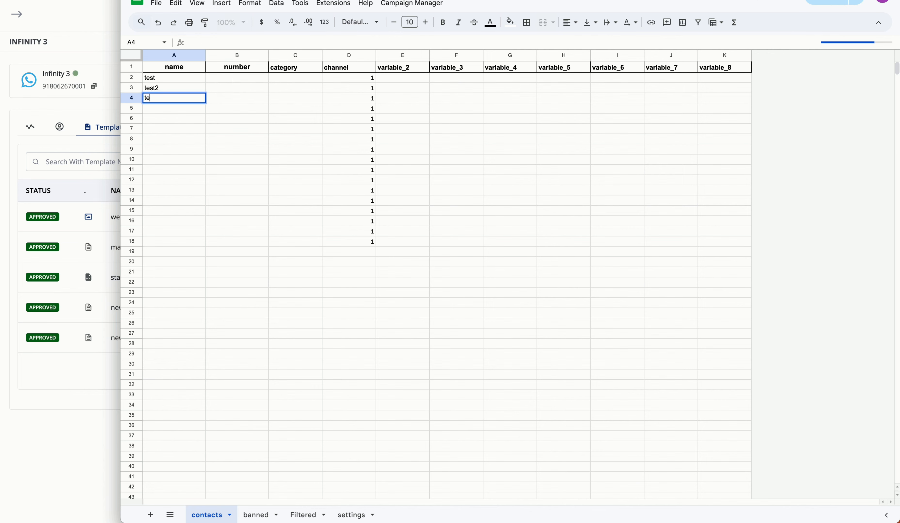
pyautogui.write('3')
# Enter a placeholder phone number with country code for each of the three test contacts in cells B2:B4.
pyautogui.click(264, 80)
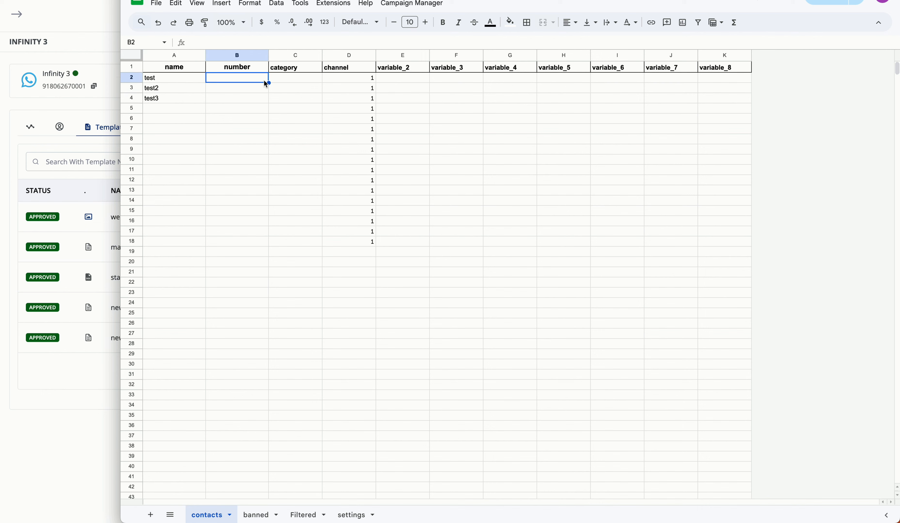
pyautogui.write('91999999')
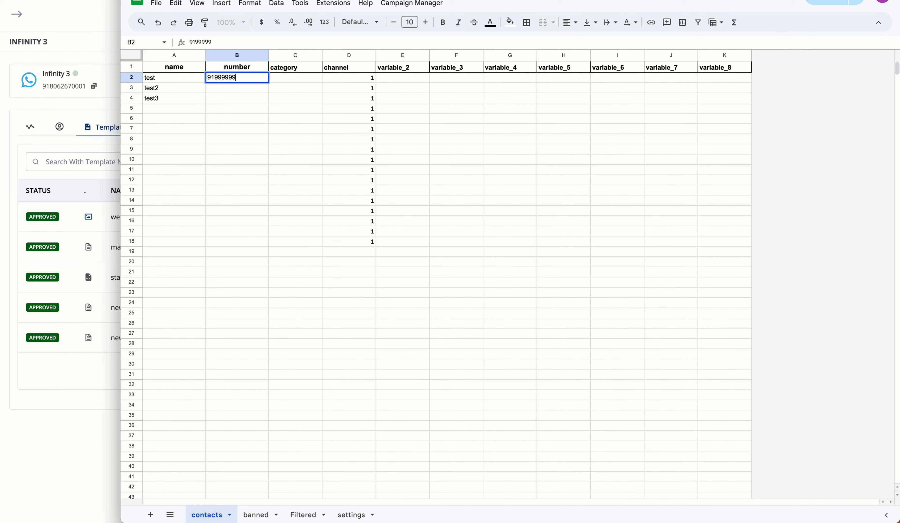
pyautogui.write('9999')
pyautogui.press('Return')
pyautogui.write('91999999')
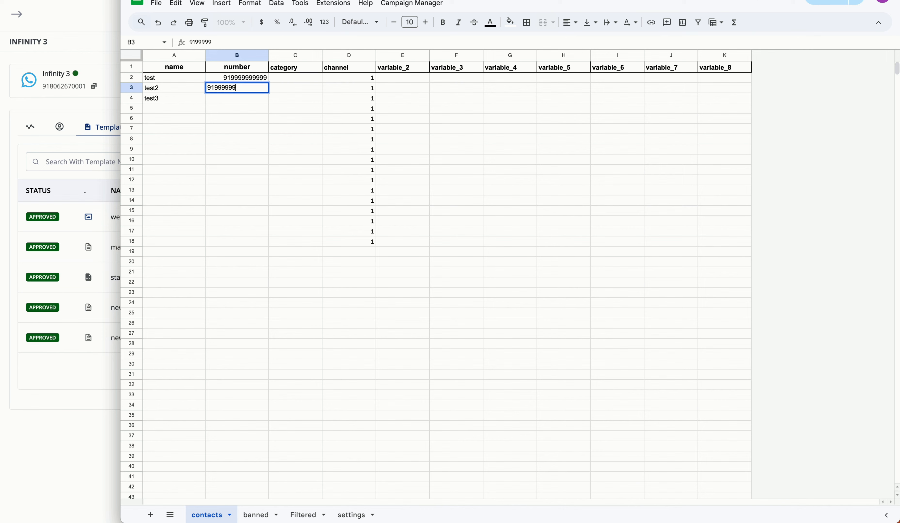
pyautogui.write('998')
pyautogui.press('Return')
pyautogui.write('91999')
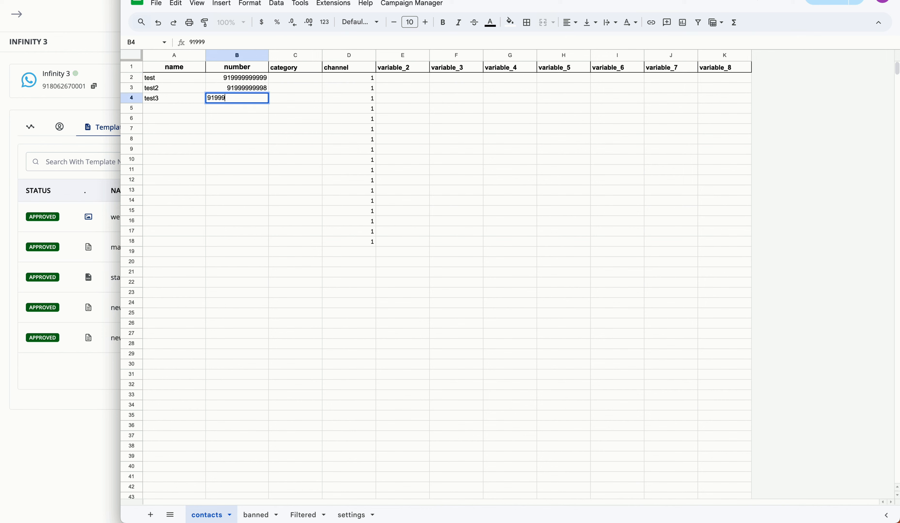
pyautogui.write('999997')
pyautogui.press('Return')
# Look across the category, channel and variable columns beside the test contacts.
pyautogui.press('Up')
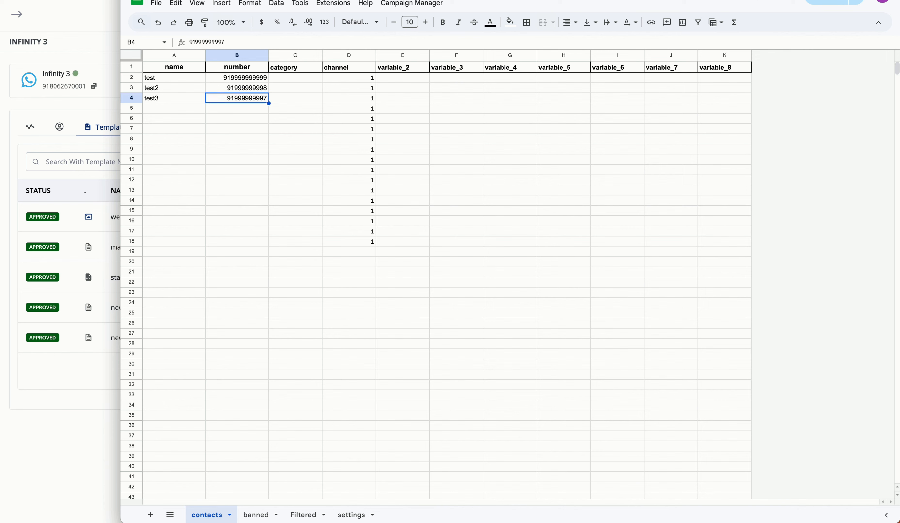
pyautogui.press('Up')
pyautogui.press('Right')
pyautogui.press('Right')
pyautogui.press('Right')
pyautogui.press('Right')
pyautogui.press('Right')
pyautogui.press('Right')
pyautogui.press('Right')
pyautogui.press('Right')
pyautogui.press('Right')
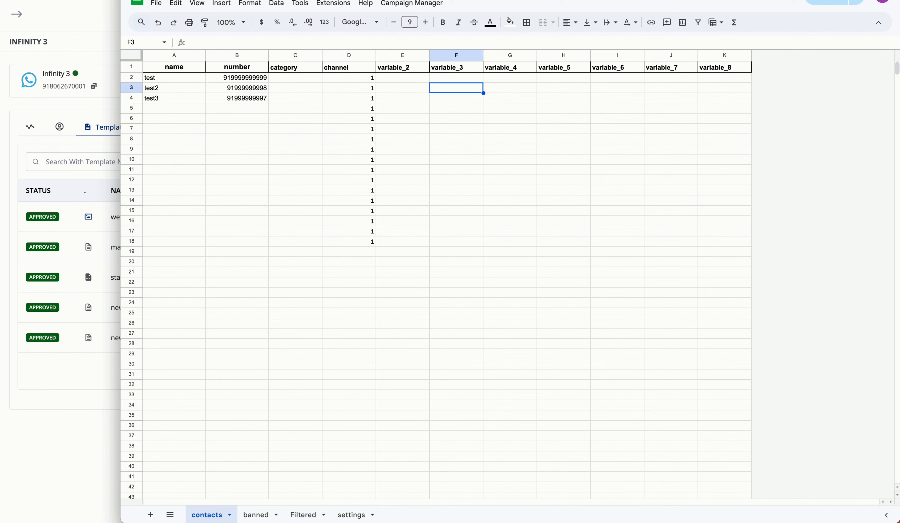
pyautogui.press('Left')
pyautogui.press('Left')
pyautogui.press('Left')
pyautogui.press('Left')
pyautogui.press('Left')
pyautogui.press('Left')
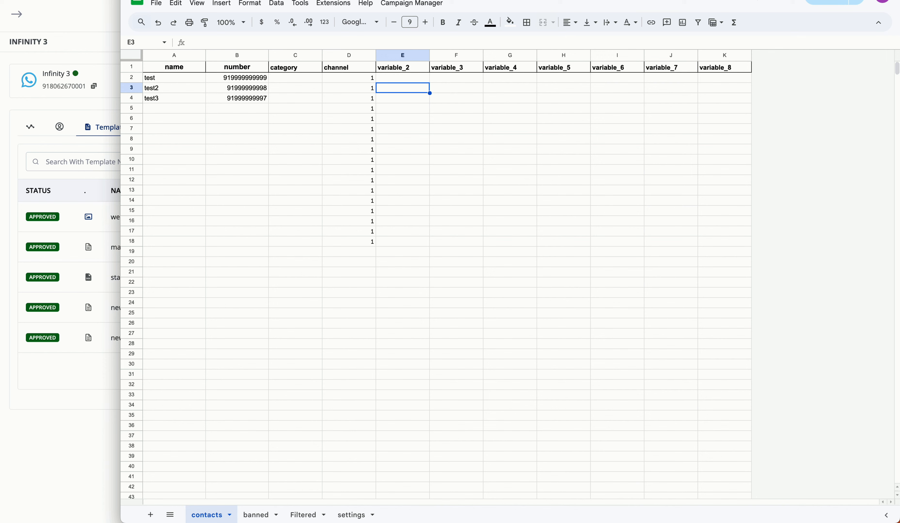
# Fill variable_2 through variable_8 of the first contact, cells E2:K2, with a, b, c, d, e, f and g.
pyautogui.press('Up')
pyautogui.write('a')
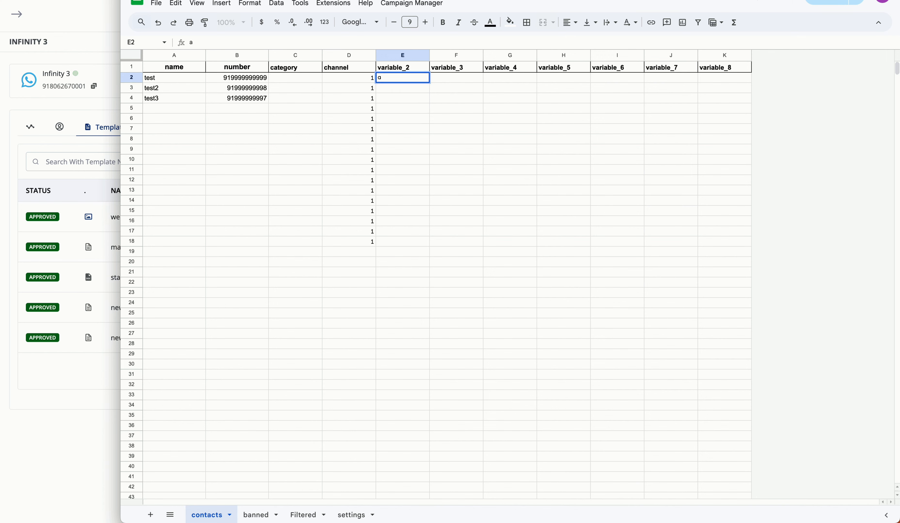
pyautogui.press('Tab')
pyautogui.write('b')
pyautogui.press('Tab')
pyautogui.write('c')
pyautogui.press('Tab')
pyautogui.write('d')
pyautogui.press('Tab')
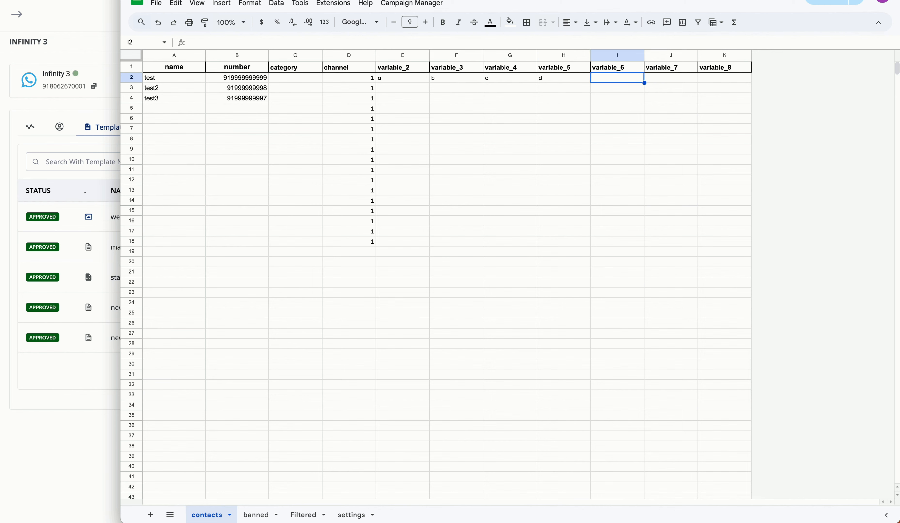
pyautogui.write('e')
pyautogui.press('Tab')
pyautogui.write('f')
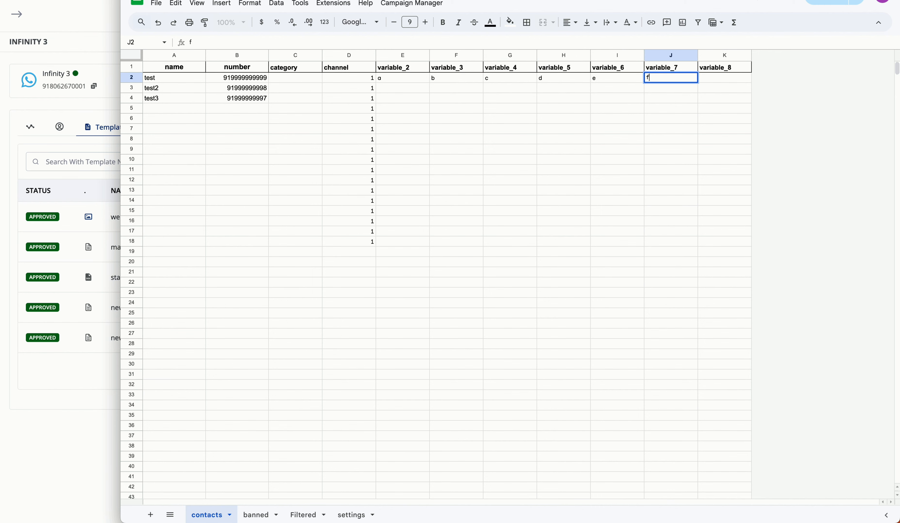
pyautogui.press('Tab')
pyautogui.write('g')
pyautogui.click(448, 84)
# Copy the variable values in E2:K2 to the second contact's row, starting at E3.
pyautogui.click(410, 81)
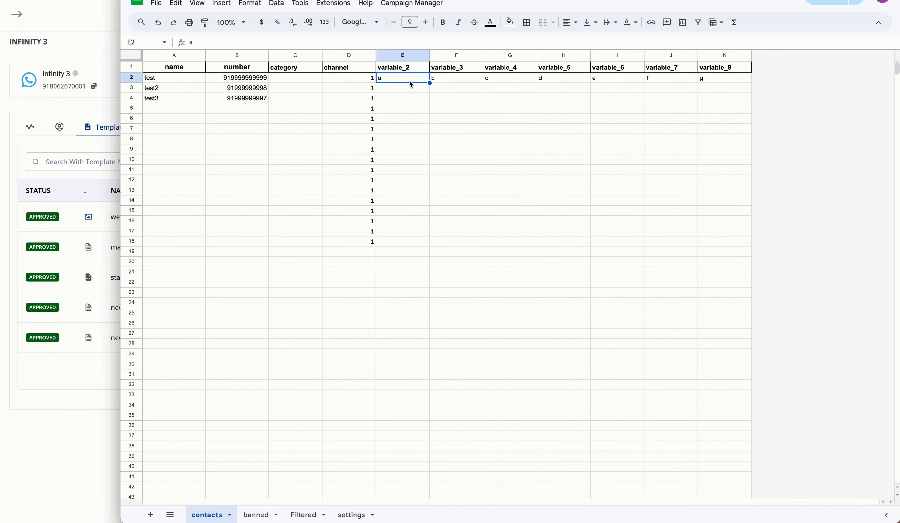
pyautogui.keyDown('shift'); pyautogui.click(699, 76); pyautogui.keyUp('shift')
pyautogui.hotkey('ctrl', 'c')
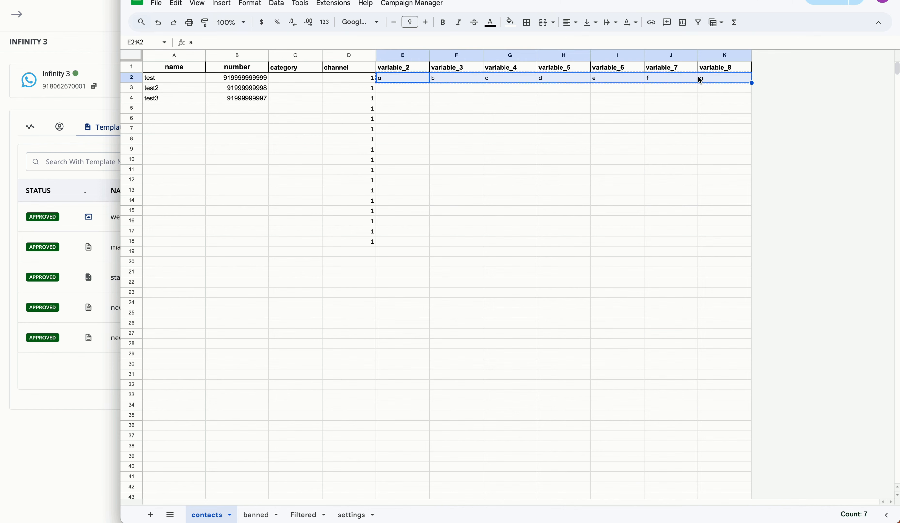
pyautogui.click(416, 88)
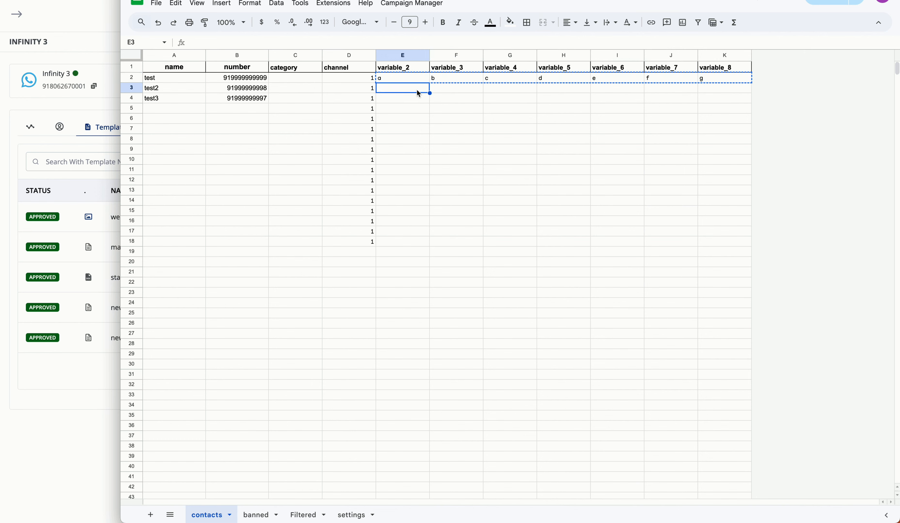
pyautogui.hotkey('ctrl', 'v')
pyautogui.click(635, 133)
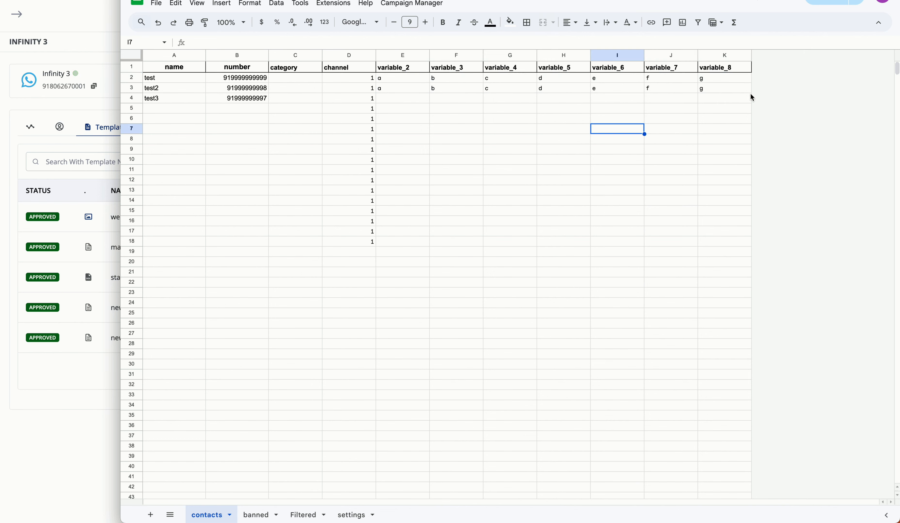
# Highlight A1:K3 to review the header and the first two contact rows.
pyautogui.click(729, 90)
pyautogui.keyDown('shift'); pyautogui.click(185, 65); pyautogui.keyUp('shift')
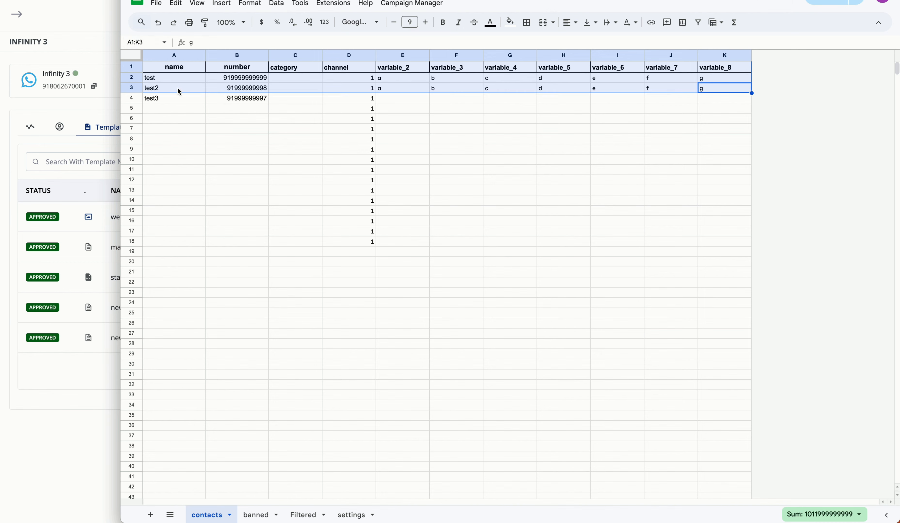
pyautogui.click(491, 149)
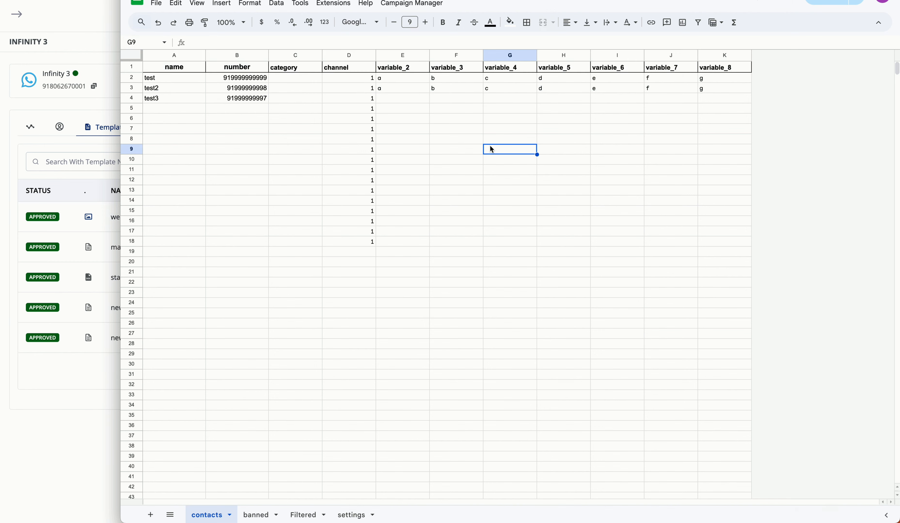
# Change the divisor in the channel formula of cell D2 to 3, giving =1 + INT((ROW()-1)/3).
pyautogui.click(365, 78)
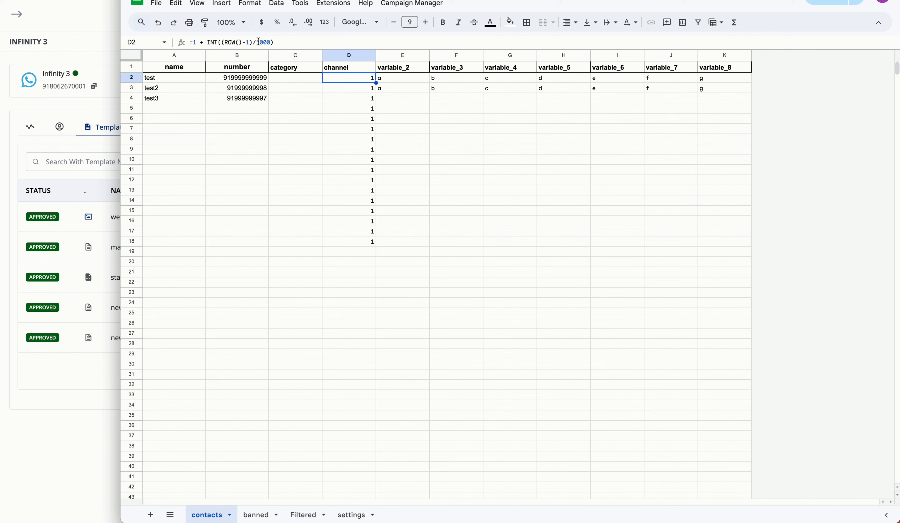
pyautogui.doubleClick(194, 43)
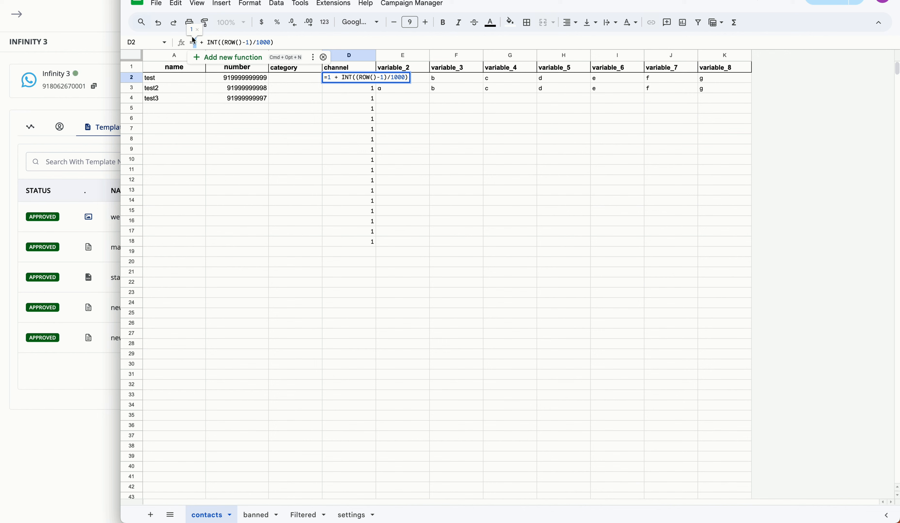
pyautogui.doubleClick(261, 42)
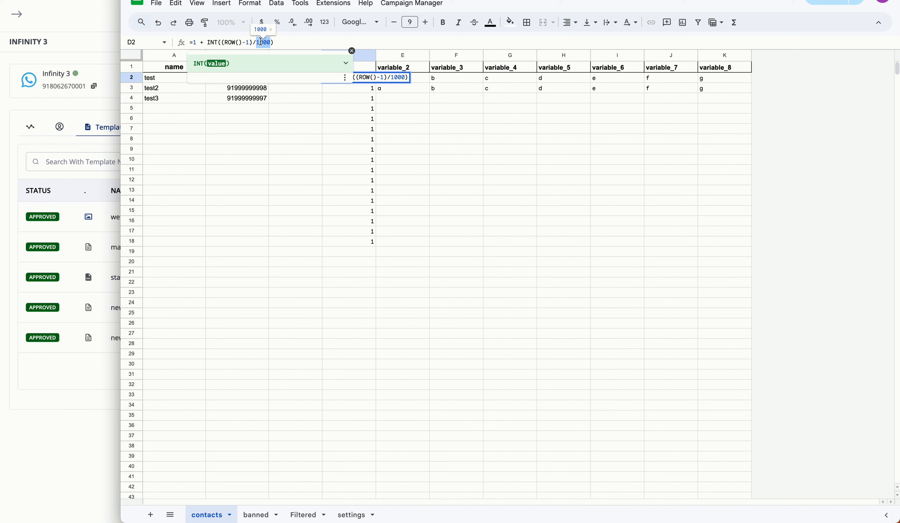
pyautogui.write('3')
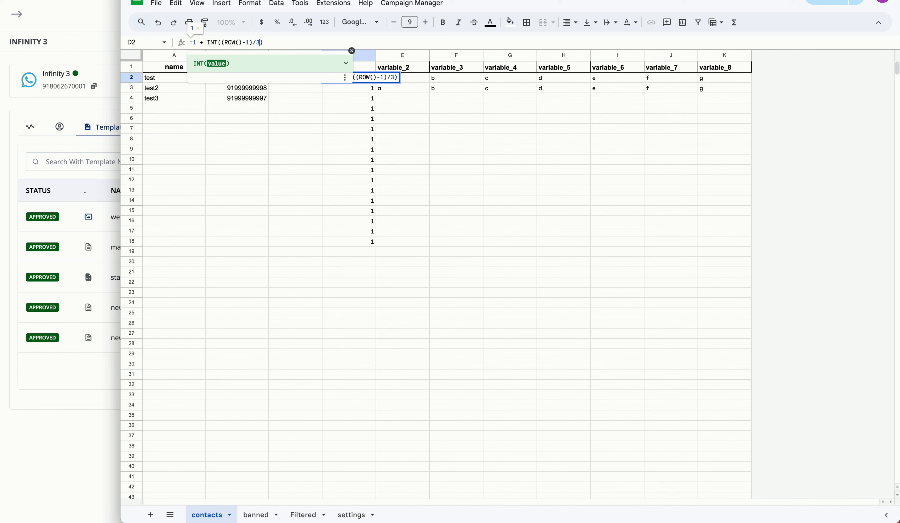
pyautogui.doubleClick(261, 42)
pyautogui.click(197, 42)
pyautogui.write('0')
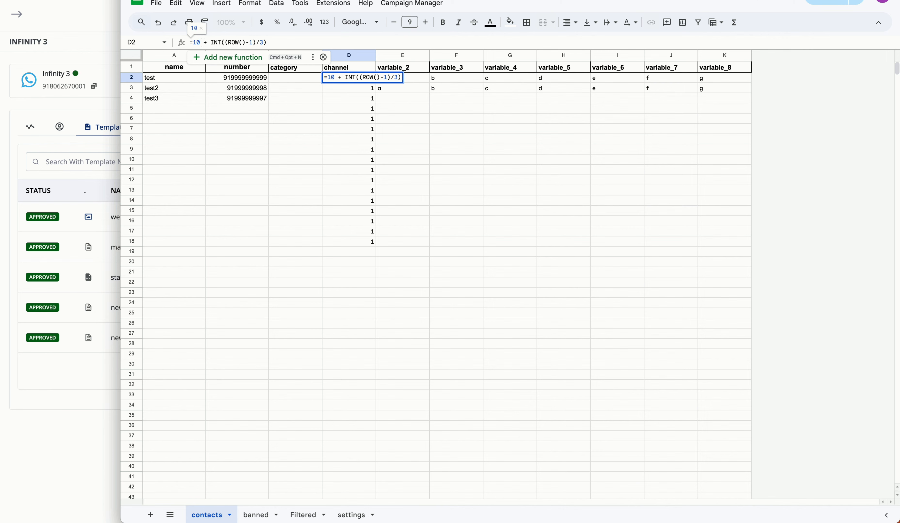
pyautogui.press('BackSpace')
pyautogui.press('Return')
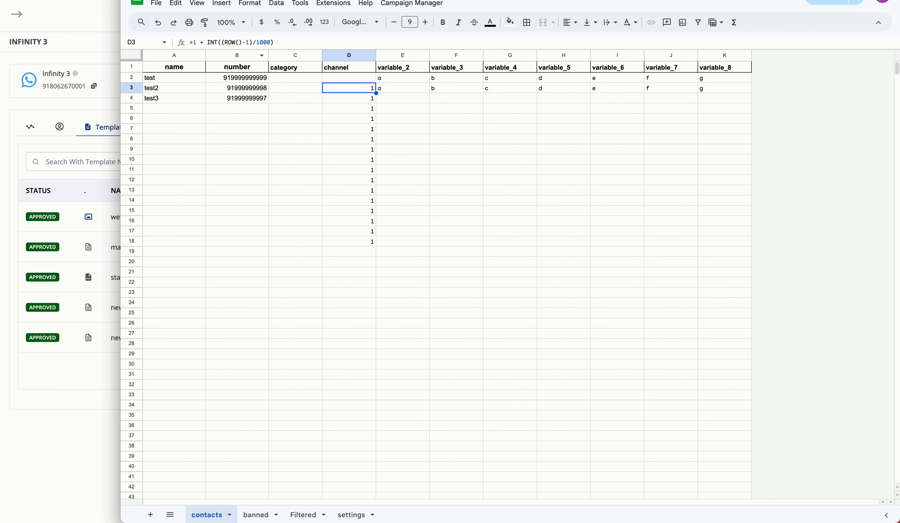
# Fill the channel formula from D2 down to D18.
pyautogui.click(368, 79)
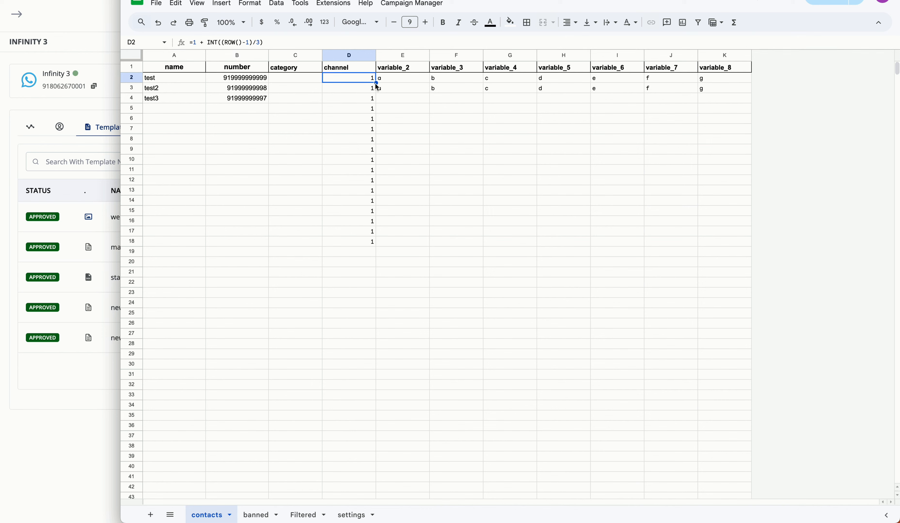
pyautogui.moveTo(374, 82); pyautogui.dragTo(378, 245)
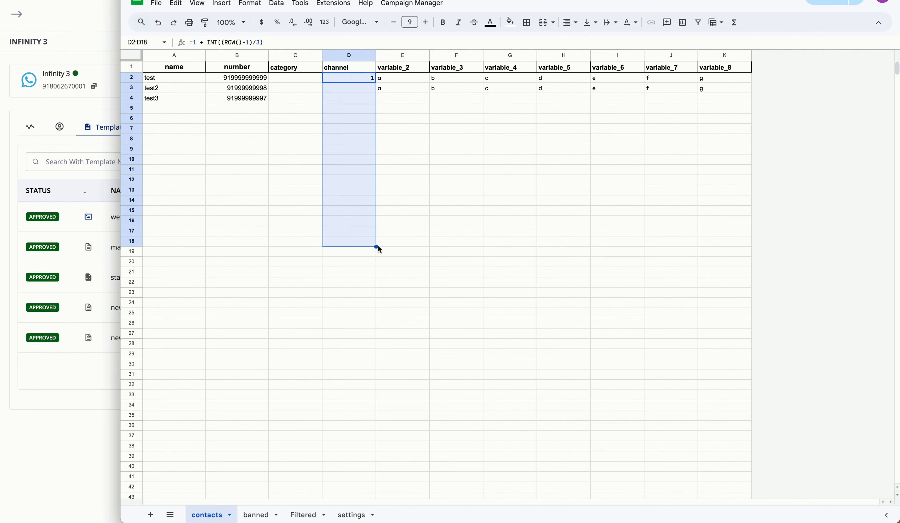
pyautogui.click(382, 301)
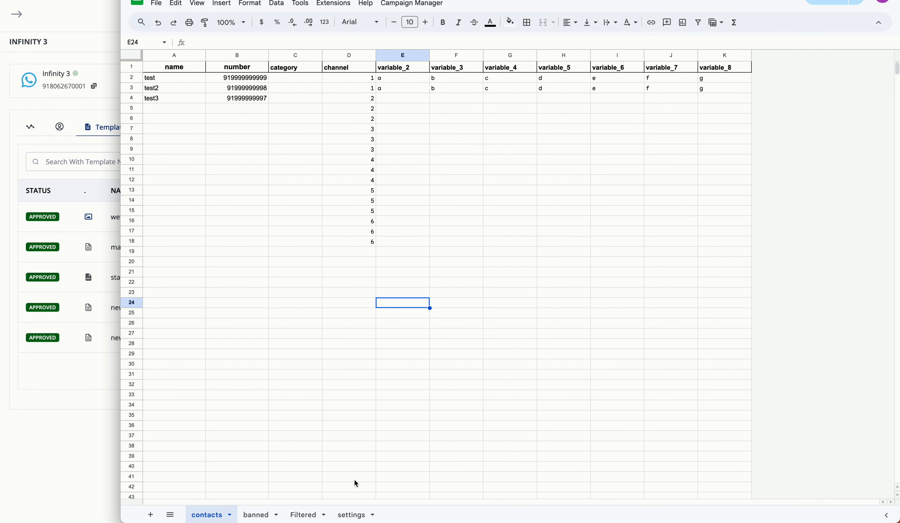
# Check the channel numbers assigned to the contact rows in D2:D18.
pyautogui.scroll(-8, 333, 130)
pyautogui.scroll(8, 333, 130)
pyautogui.moveTo(362, 78); pyautogui.dragTo(364, 246)
pyautogui.click(444, 138)
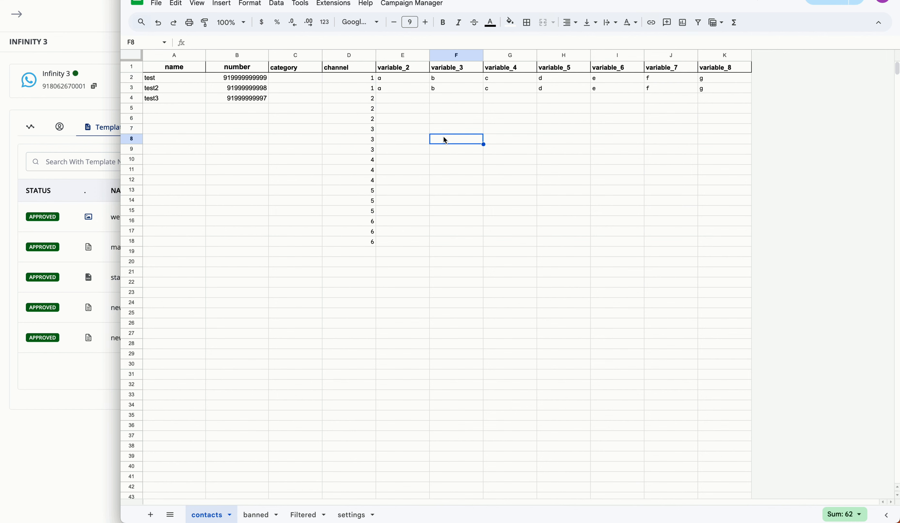
pyautogui.click(393, 101)
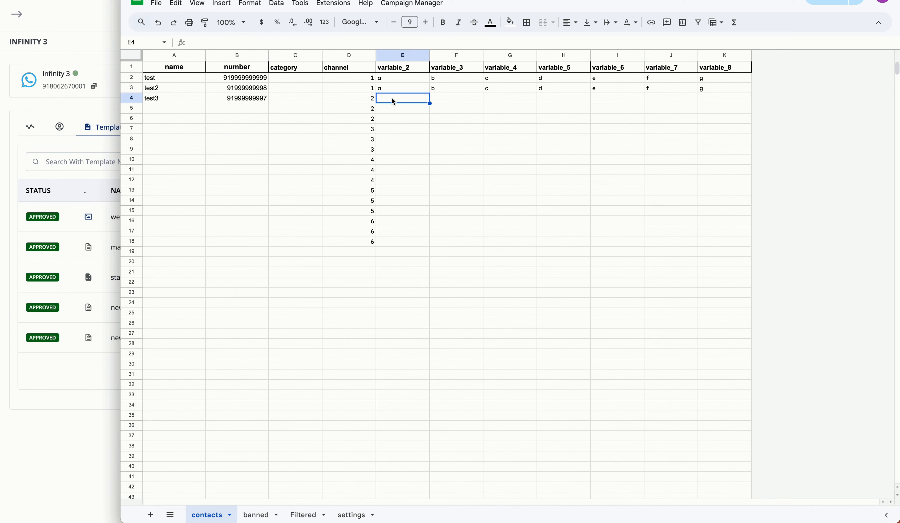
# Copy the test2 contact's number from the contacts sheet into cell A2 of the banned sheet and check its channel lookup in B2.
pyautogui.click(257, 515)
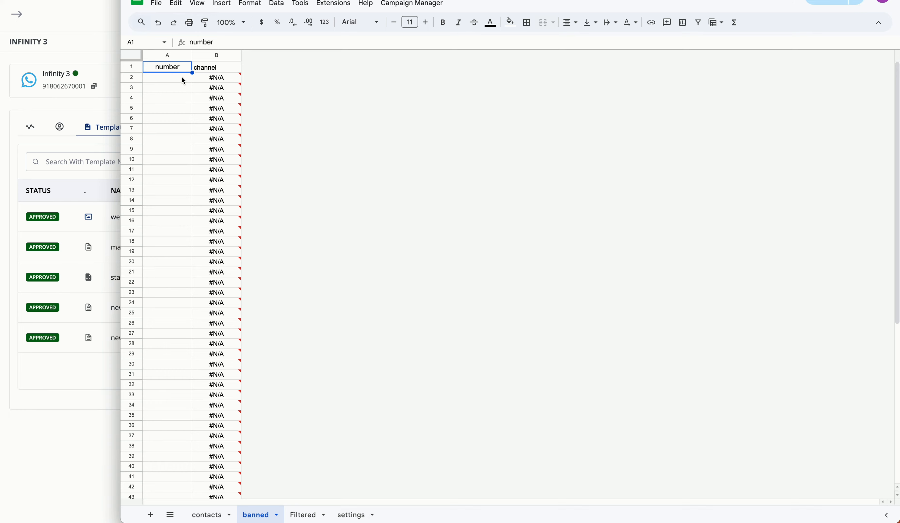
pyautogui.click(220, 513)
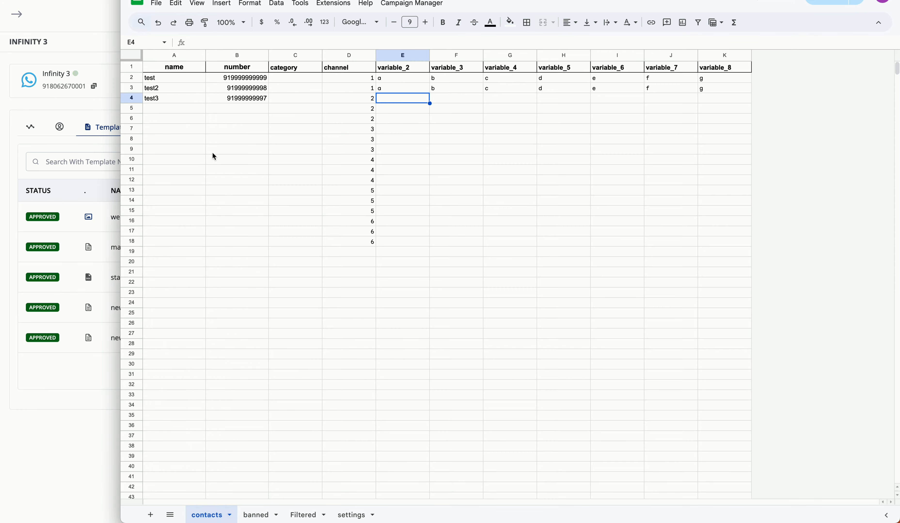
pyautogui.click(236, 93)
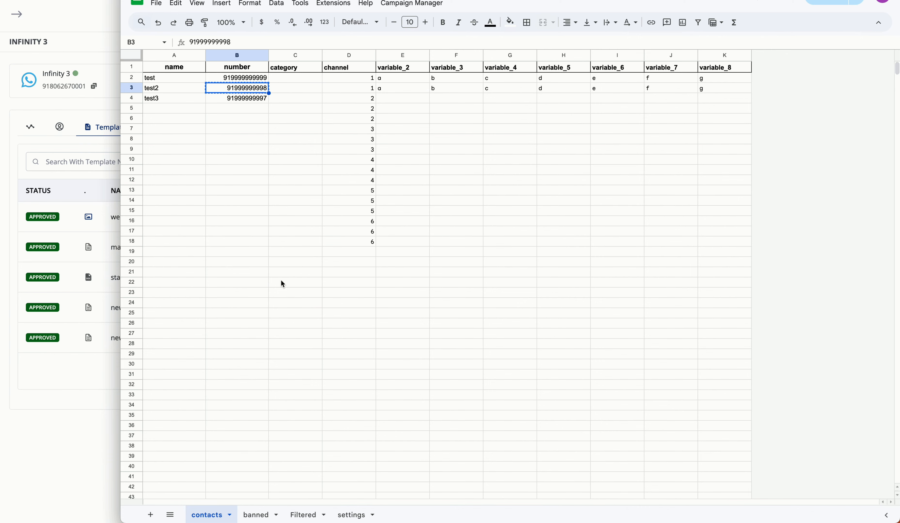
pyautogui.click(260, 515)
pyautogui.click(183, 80)
pyautogui.hotkey('ctrl', 'v')
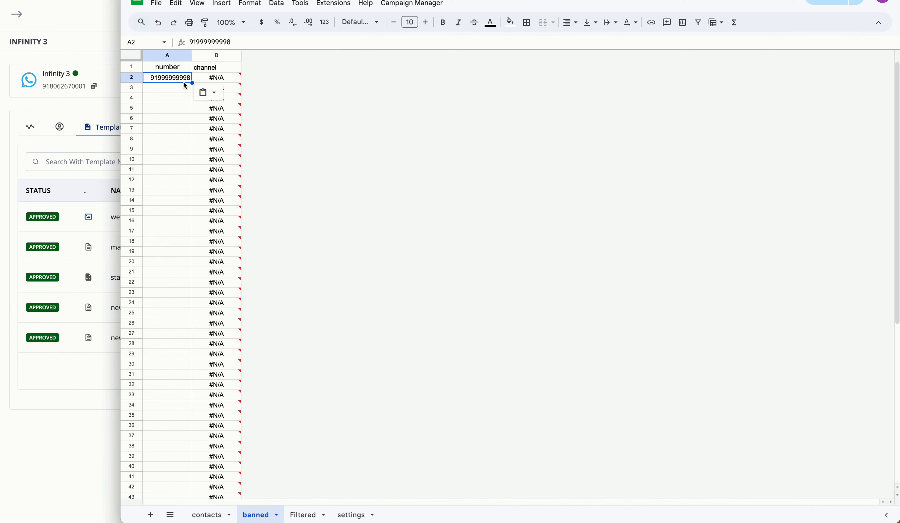
pyautogui.click(178, 97)
pyautogui.click(232, 79)
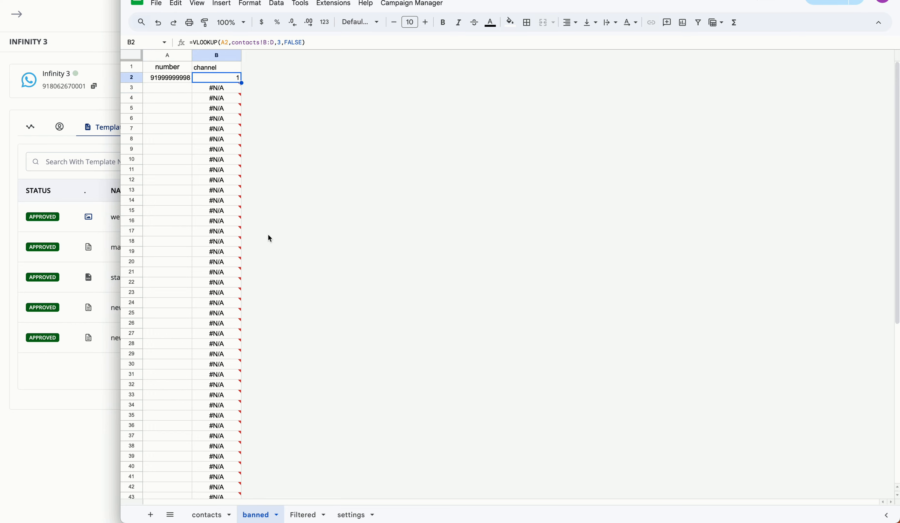
# Copy the test3 contact's number into cell A3 of the banned sheet and clear that cell again.
pyautogui.click(216, 515)
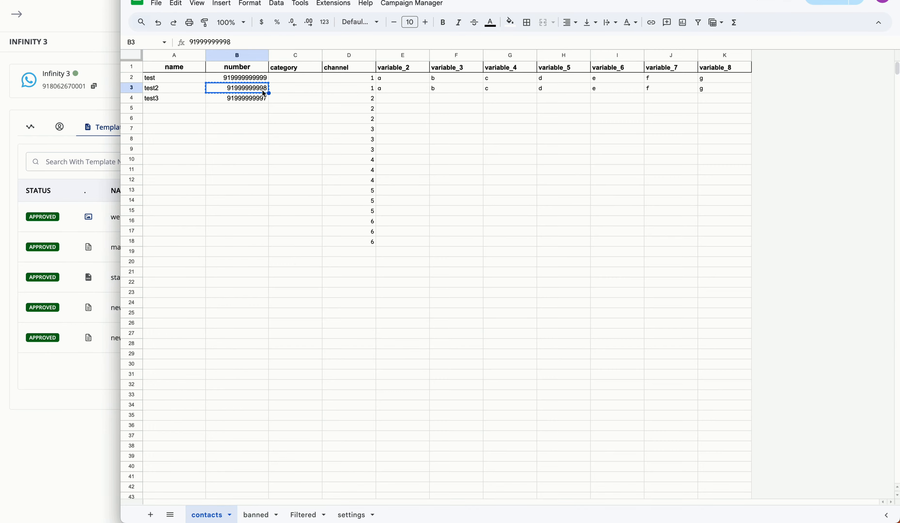
pyautogui.click(260, 515)
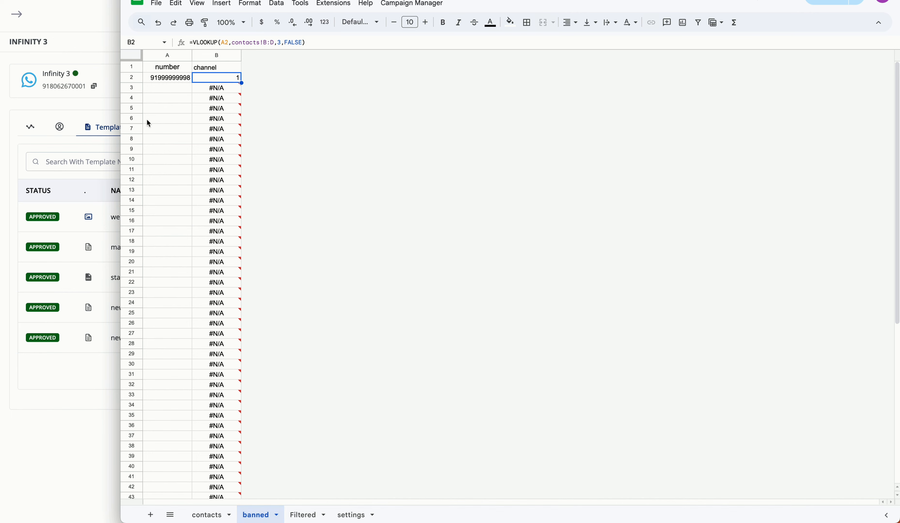
pyautogui.click(159, 91)
pyautogui.hotkey('ctrl', 'v')
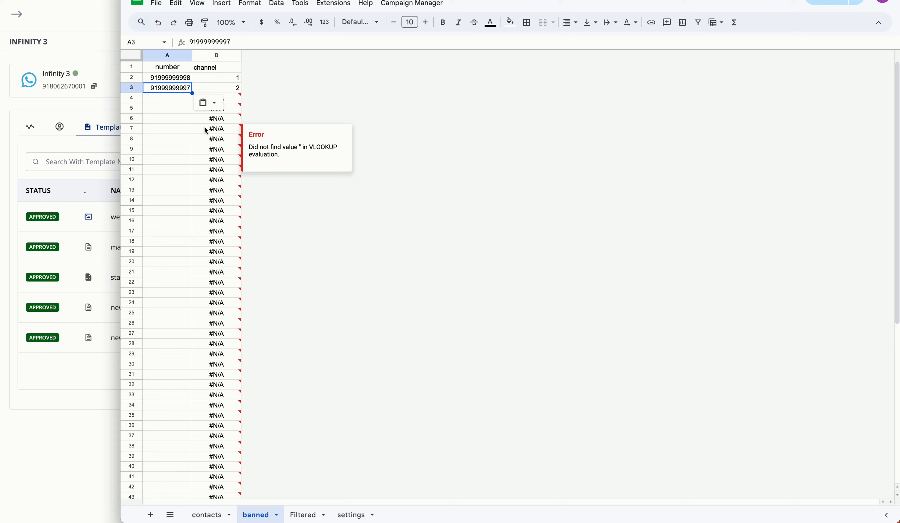
pyautogui.press('Delete')
pyautogui.click(217, 515)
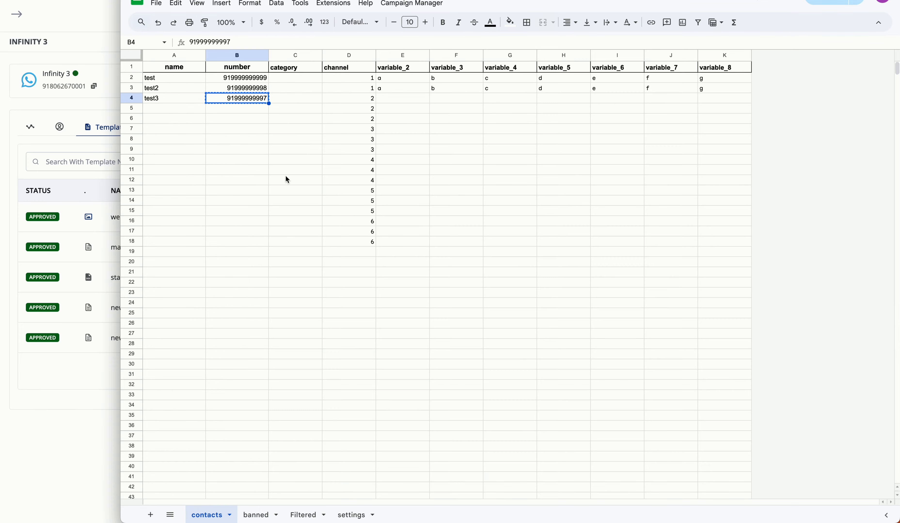
pyautogui.click(260, 514)
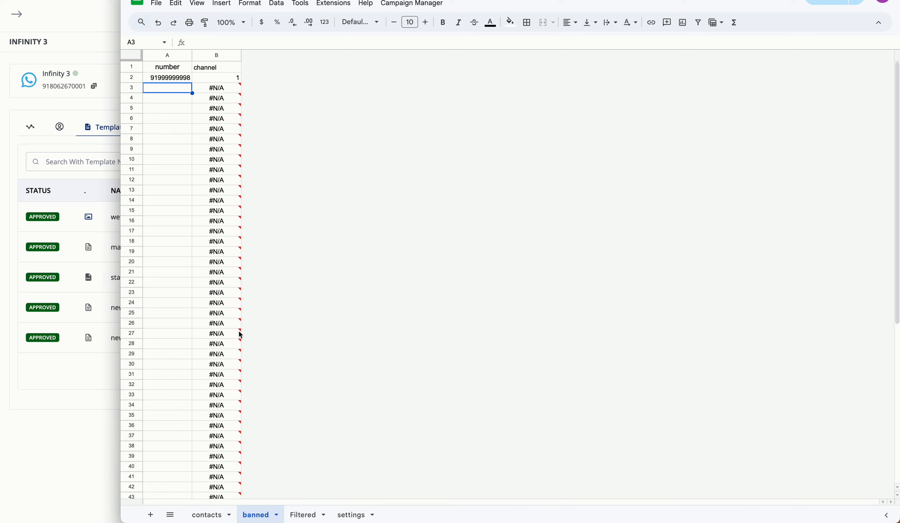
pyautogui.click(218, 514)
pyautogui.click(332, 171)
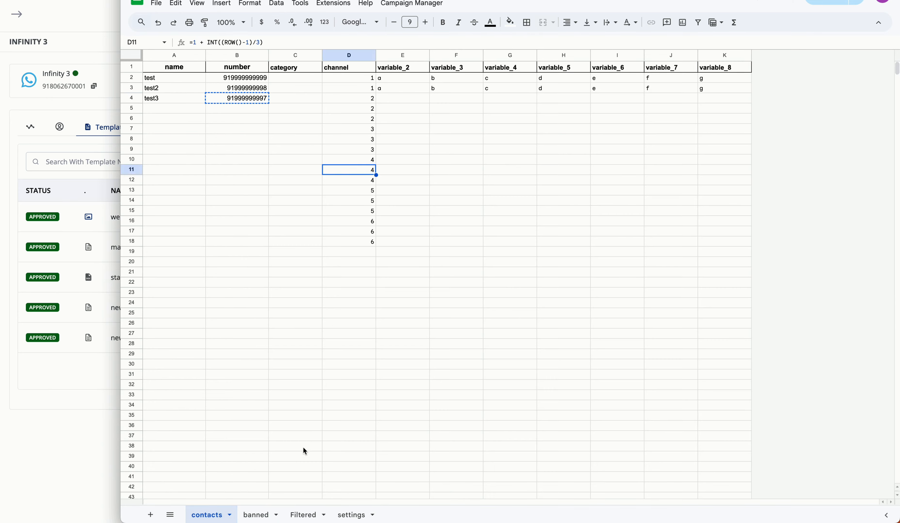
pyautogui.click(261, 515)
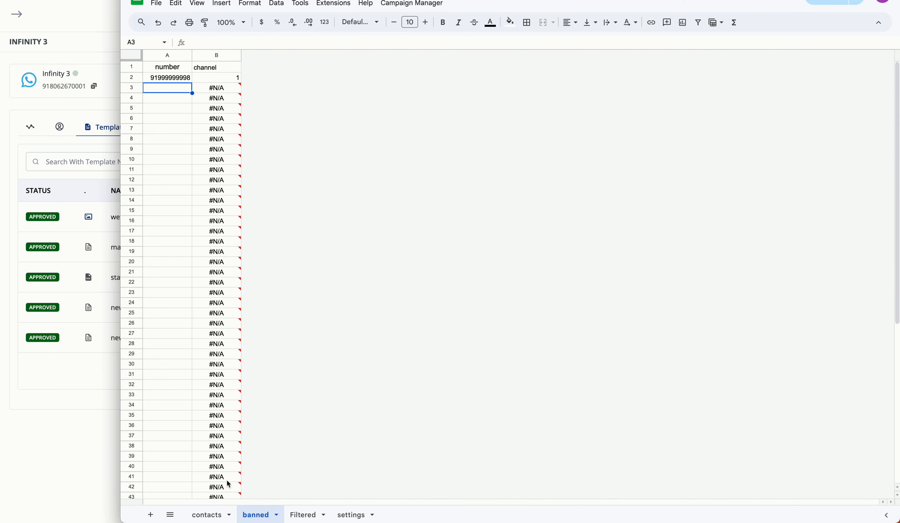
pyautogui.click(220, 515)
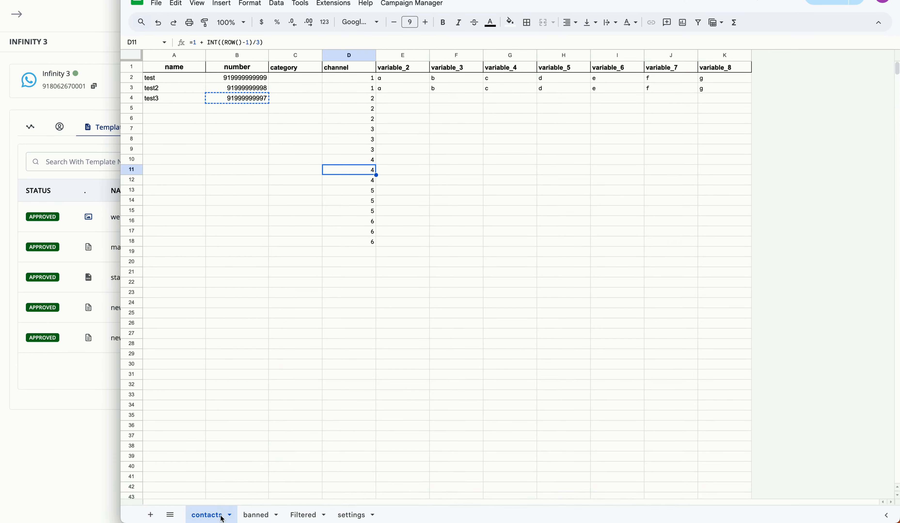
# Switch to the WhatsApp CRM, open its campaign list and start a new WhatsApp messaging campaign.
pyautogui.click(85, 151)
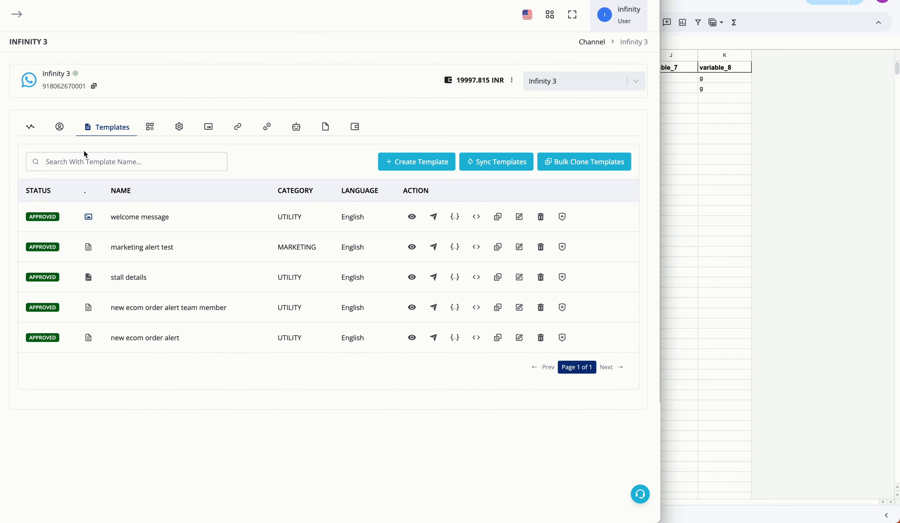
pyautogui.click(238, 1)
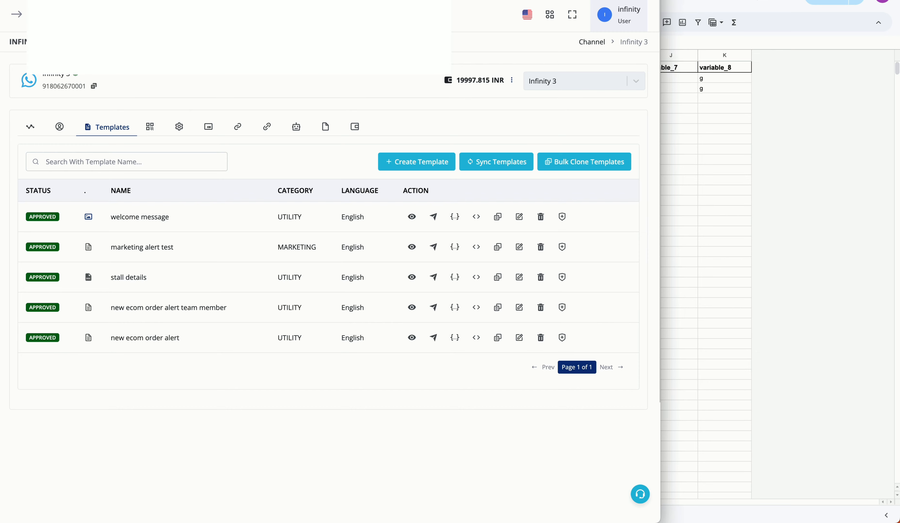
pyautogui.press('Return')
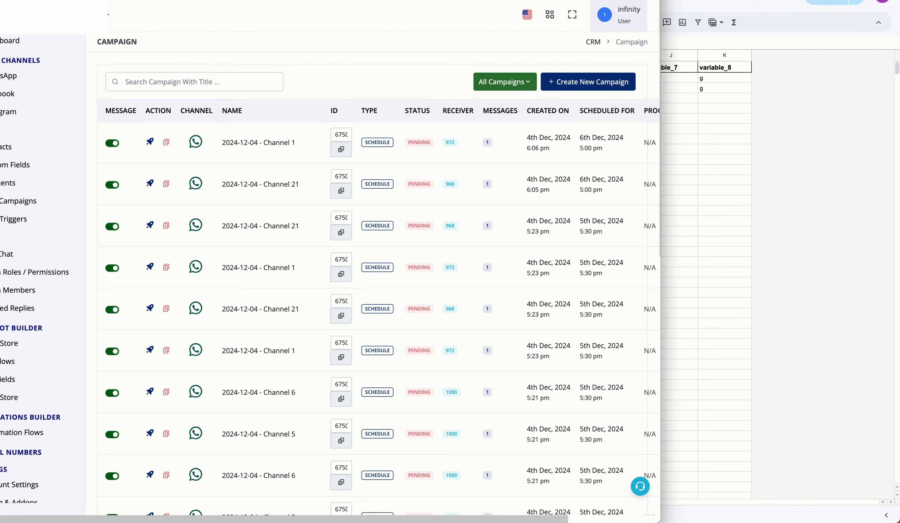
pyautogui.click(604, 88)
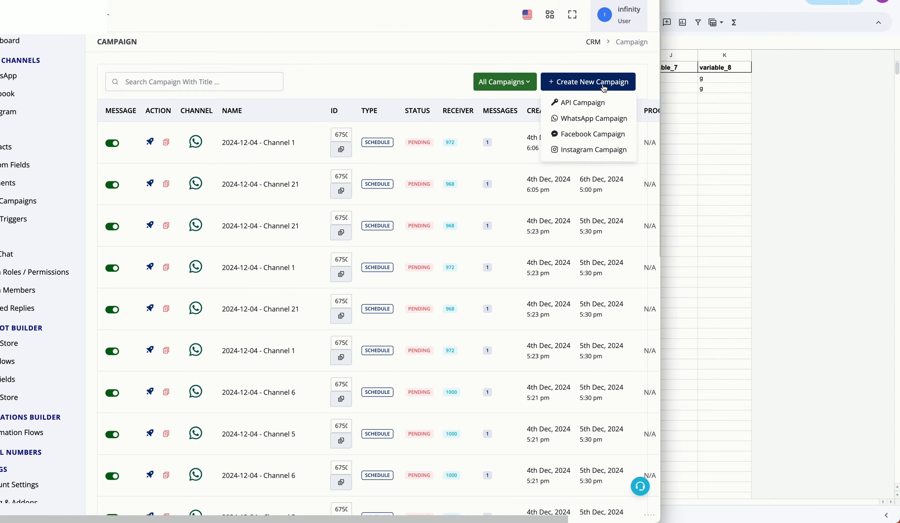
pyautogui.click(591, 120)
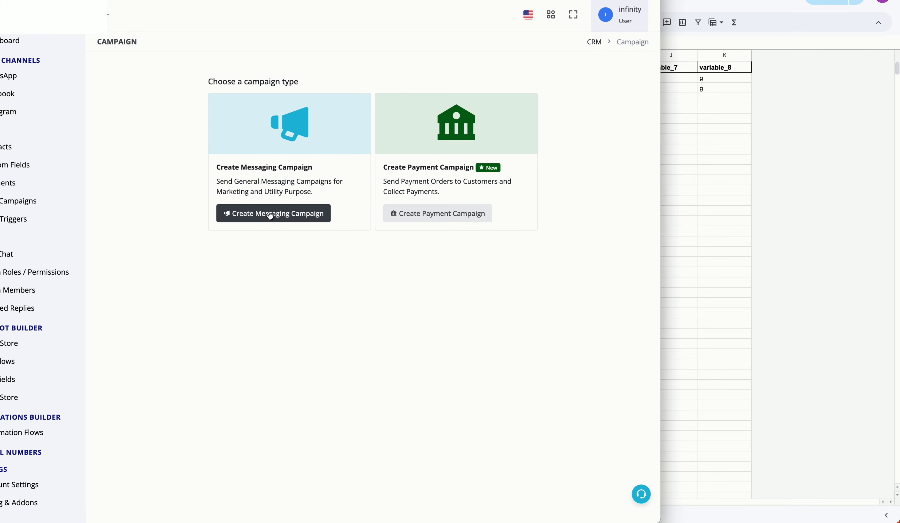
pyautogui.click(282, 213)
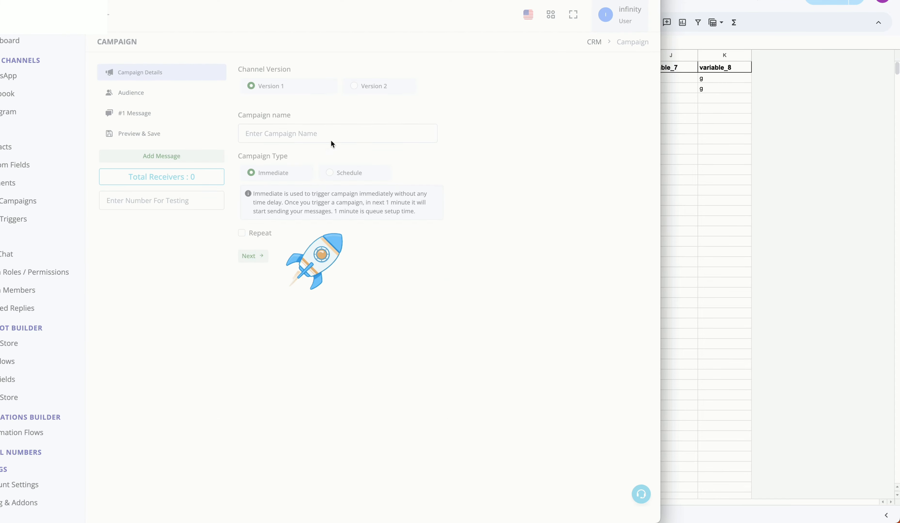
# Set the channel version to Version 2, name the campaign "base 5th dec" and continue to the audience settings.
pyautogui.click(375, 87)
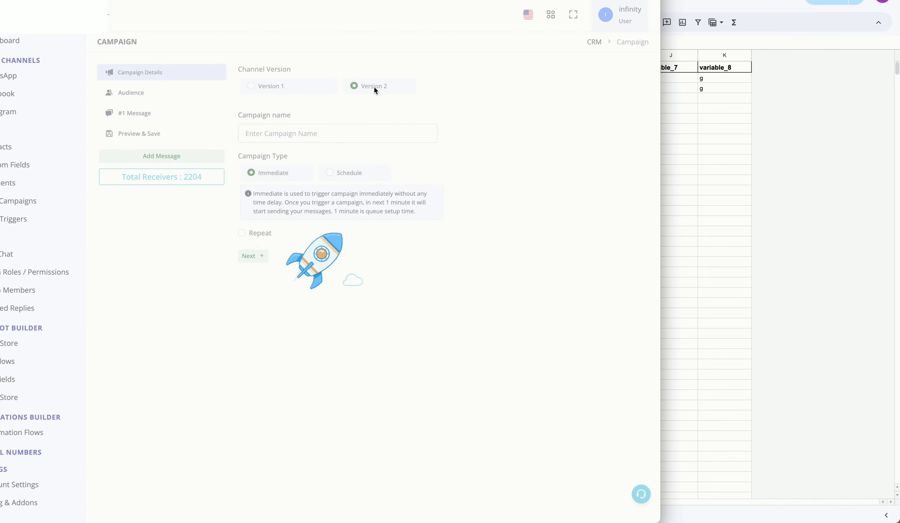
pyautogui.click(363, 138)
pyautogui.write('base')
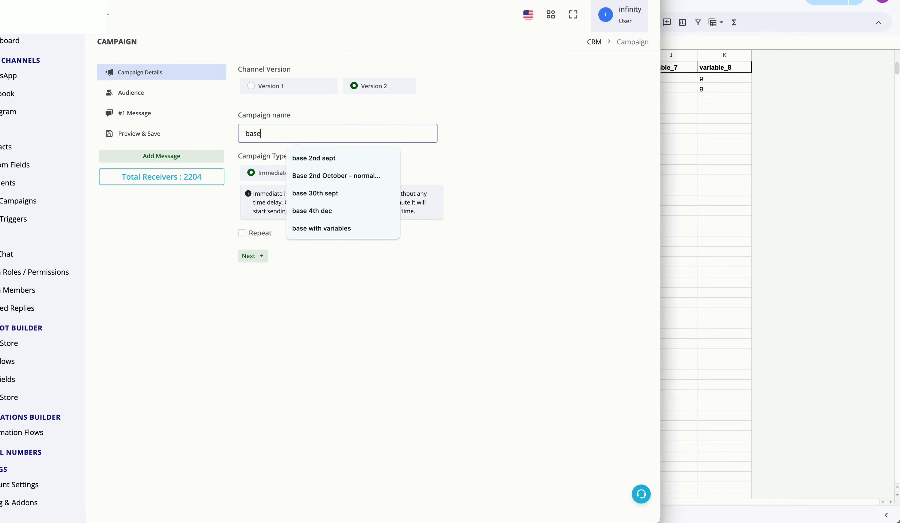
pyautogui.write(' 5th dec')
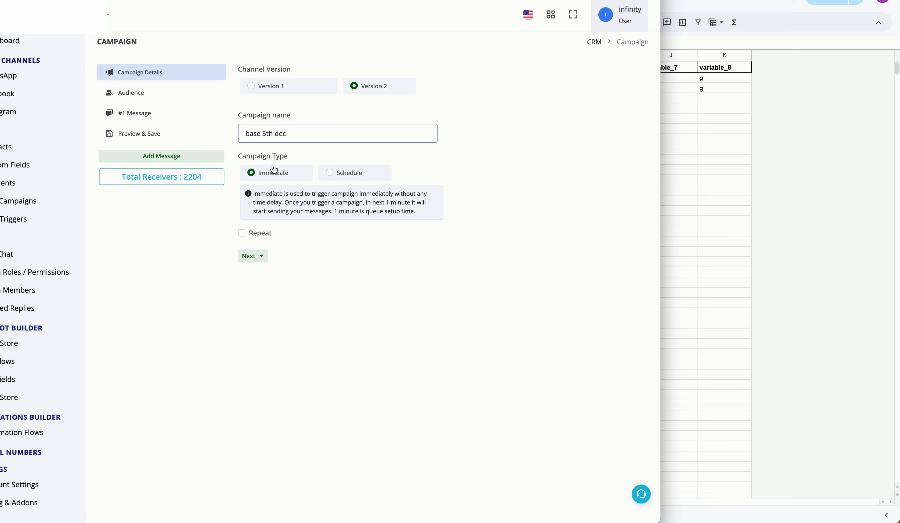
pyautogui.click(263, 257)
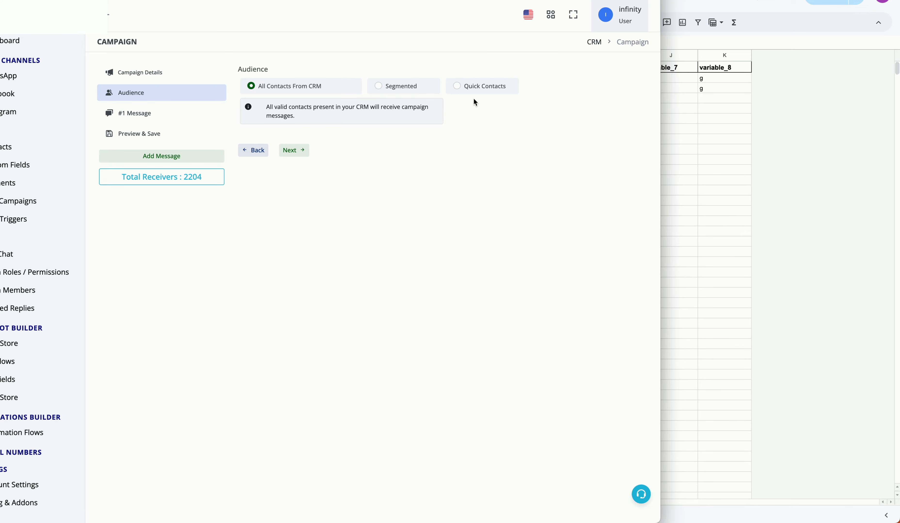
# Set the audience to Quick Contacts using Numbers with Variables and paste in the range A1:K3 from the contacts sheet.
pyautogui.click(468, 89)
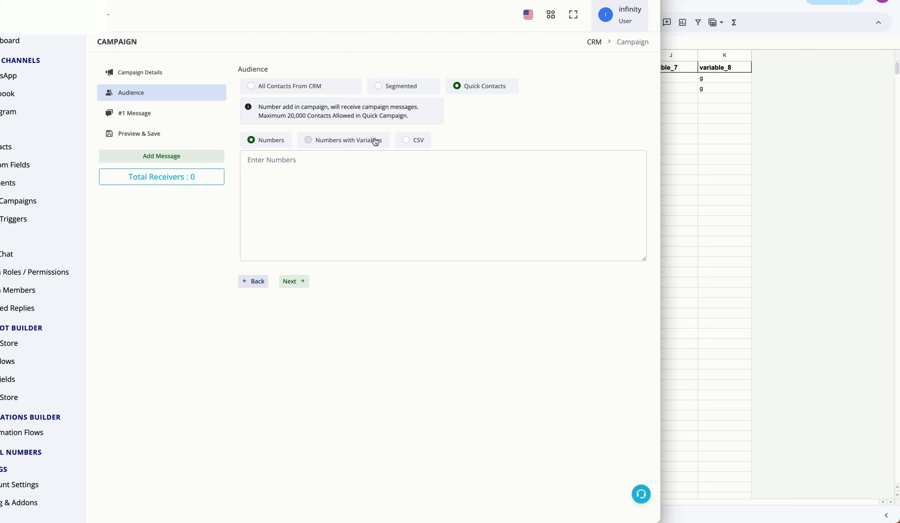
pyautogui.click(375, 142)
pyautogui.click(720, 143)
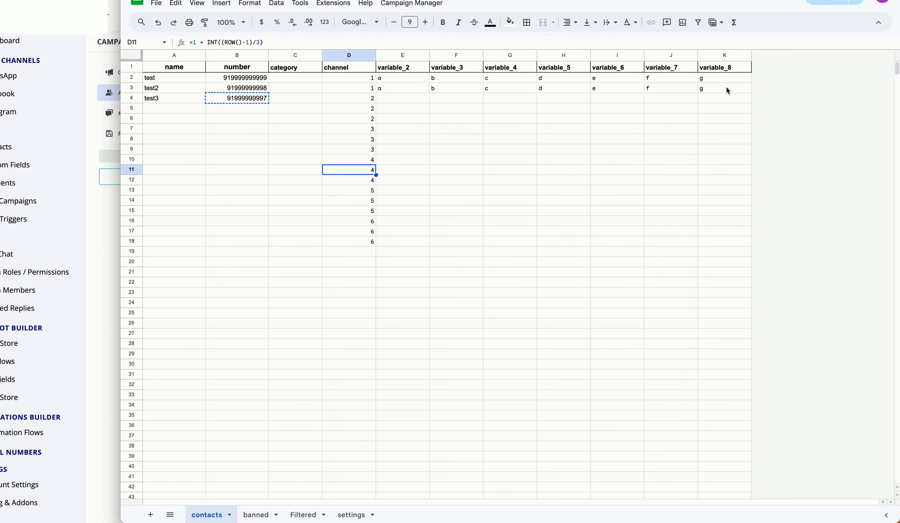
pyautogui.moveTo(727, 89); pyautogui.dragTo(192, 68)
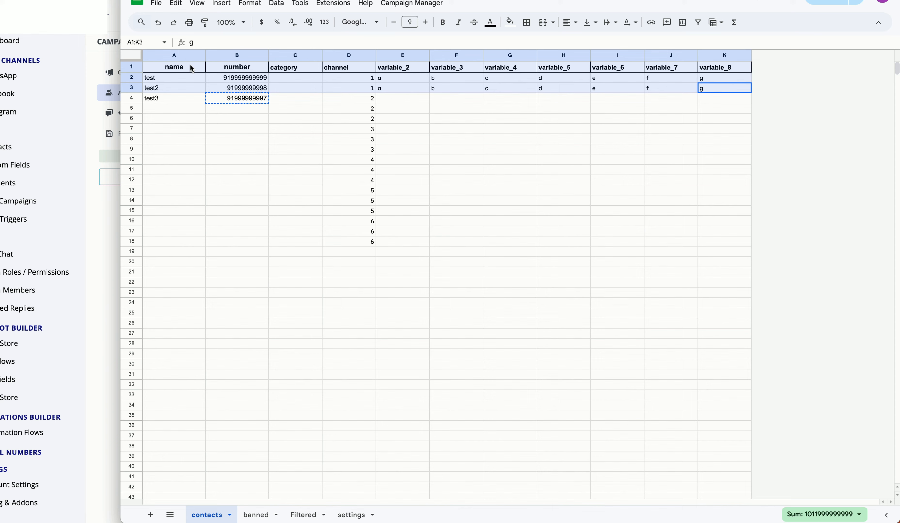
pyautogui.press('super+c')
pyautogui.click(108, 246)
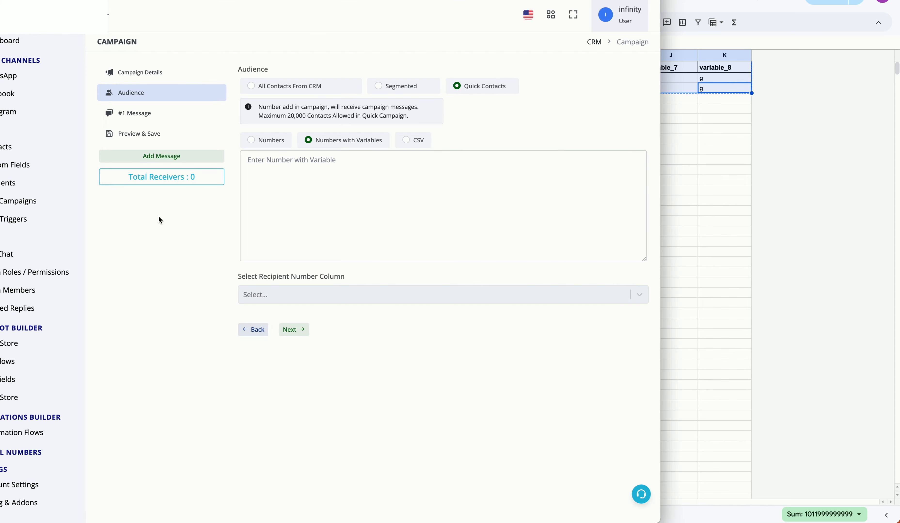
pyautogui.click(355, 161)
pyautogui.press('super+v')
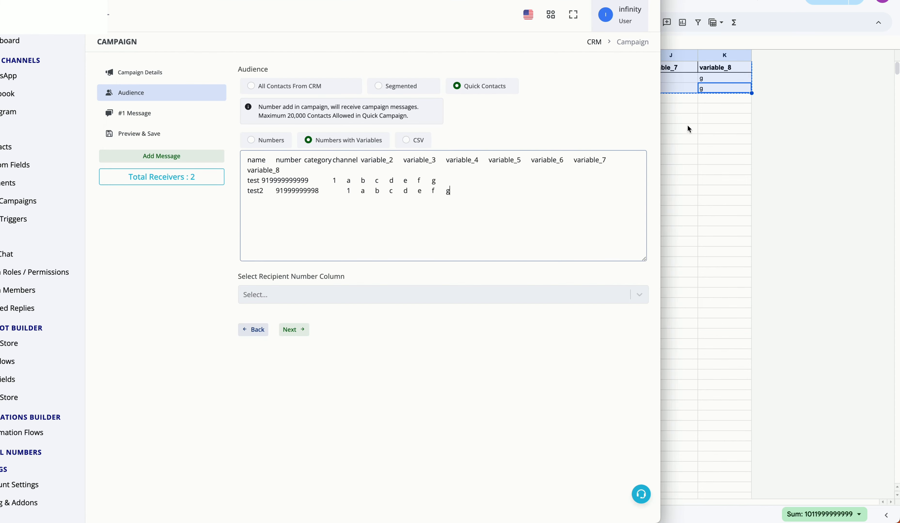
# Set the recipient number column of the pasted contacts to "number".
pyautogui.click(688, 126)
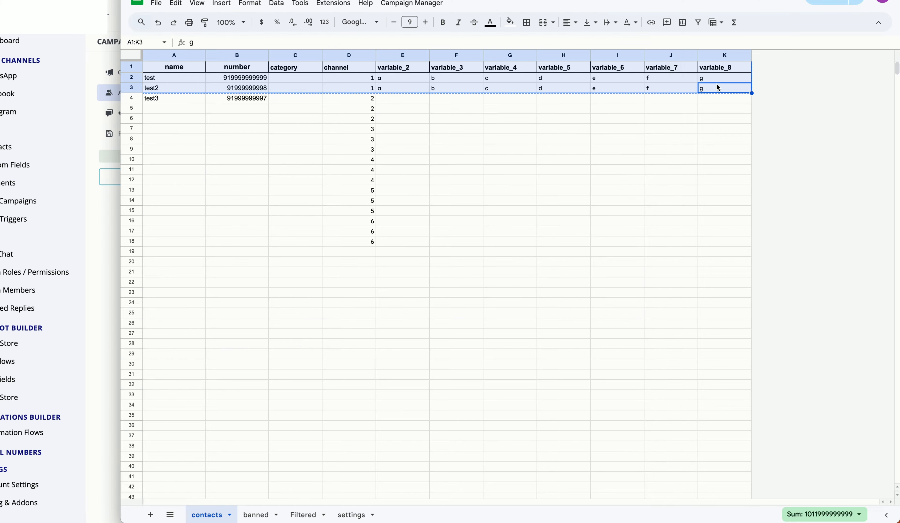
pyautogui.click(109, 263)
pyautogui.click(282, 290)
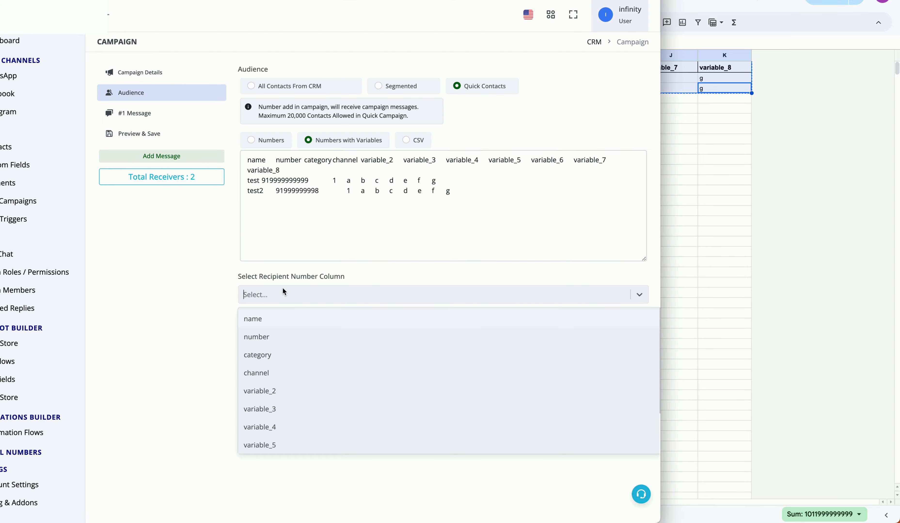
pyautogui.click(267, 338)
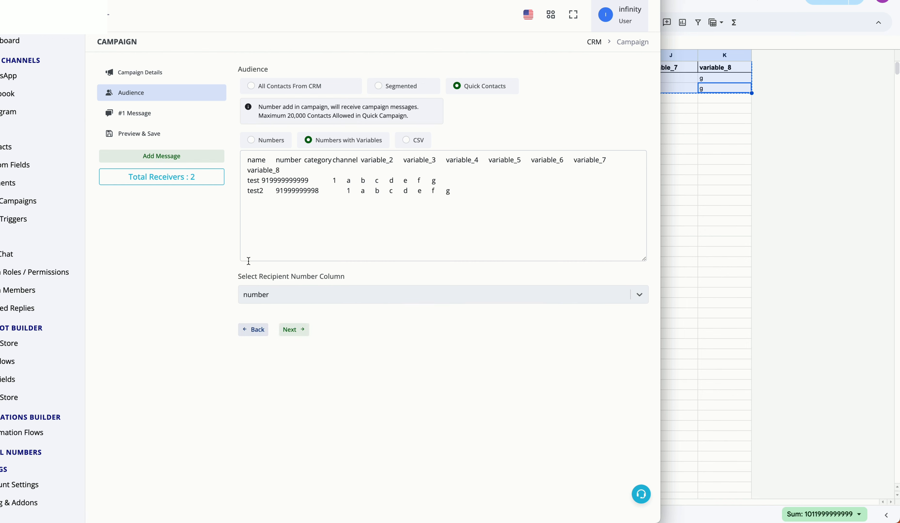
# Set up the first message on channel Infinity 3 as a Pre Approved Template using "stall details _en".
pyautogui.click(162, 122)
pyautogui.click(269, 88)
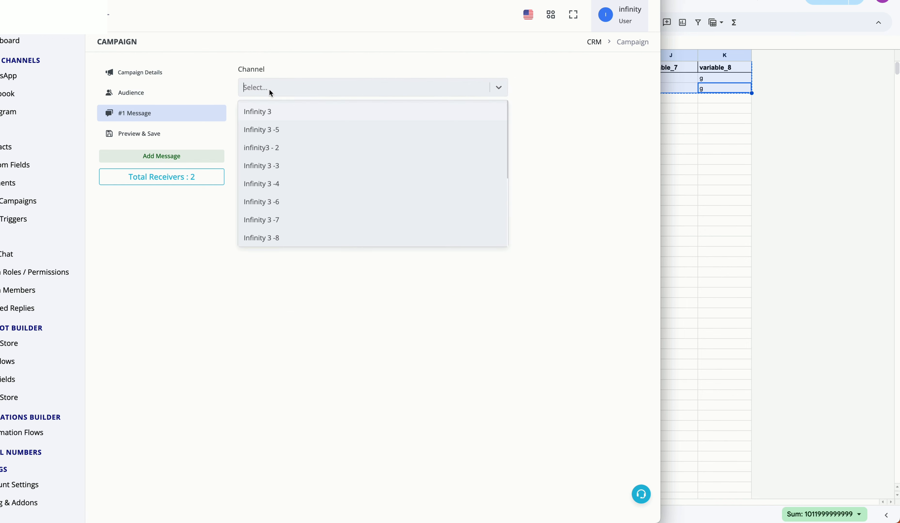
pyautogui.click(273, 111)
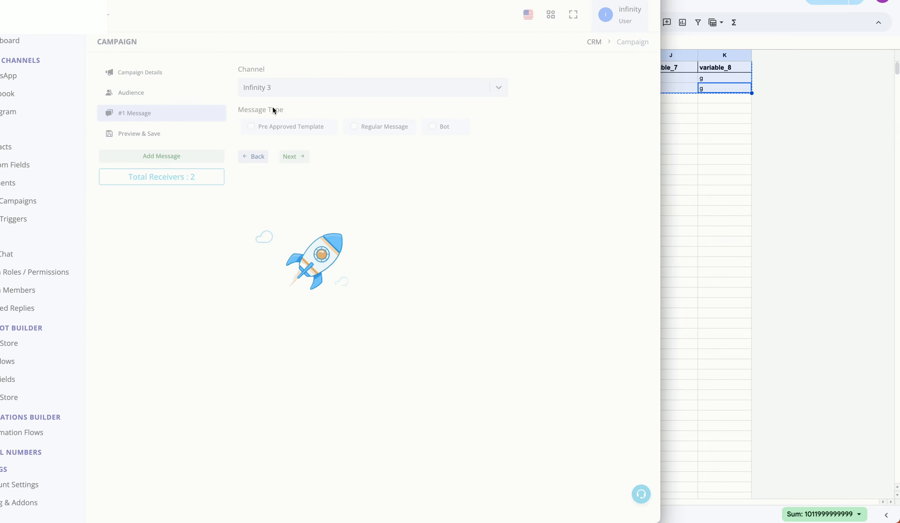
pyautogui.click(276, 125)
pyautogui.click(327, 204)
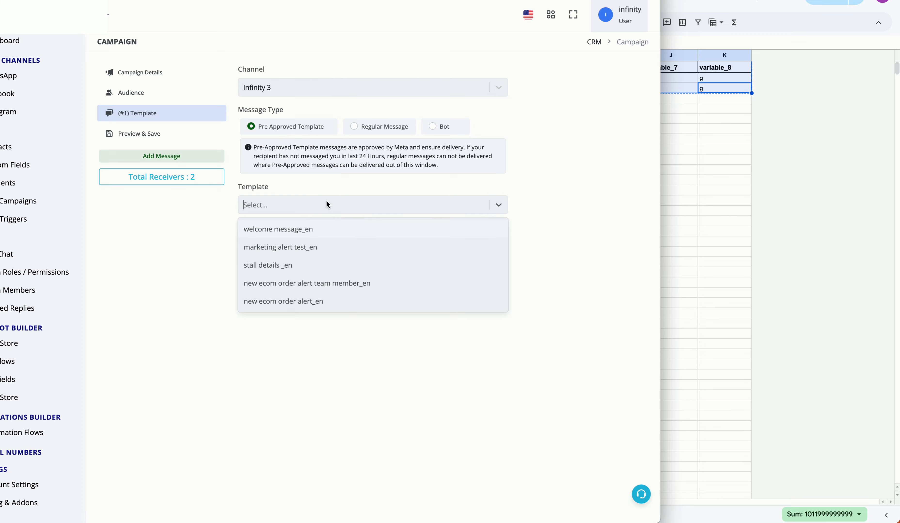
pyautogui.click(318, 265)
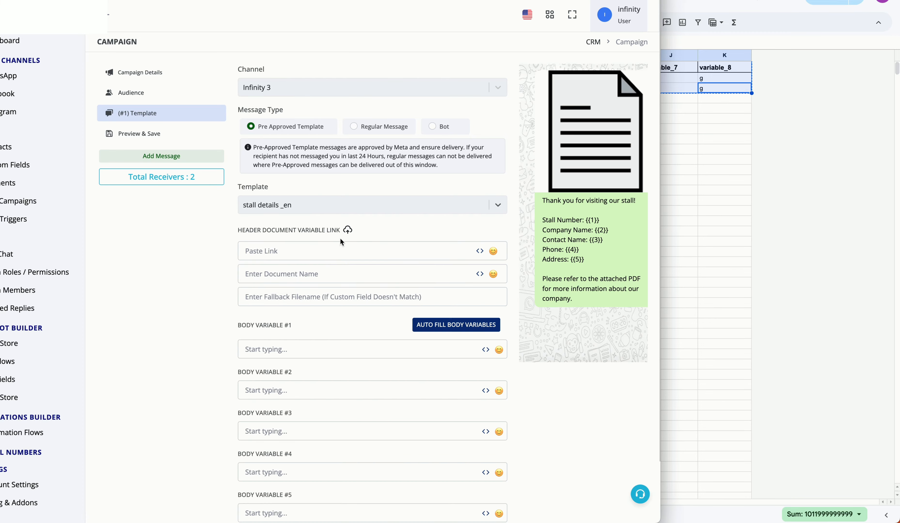
# Change the first message's template to "marketing alert test_en".
pyautogui.click(321, 205)
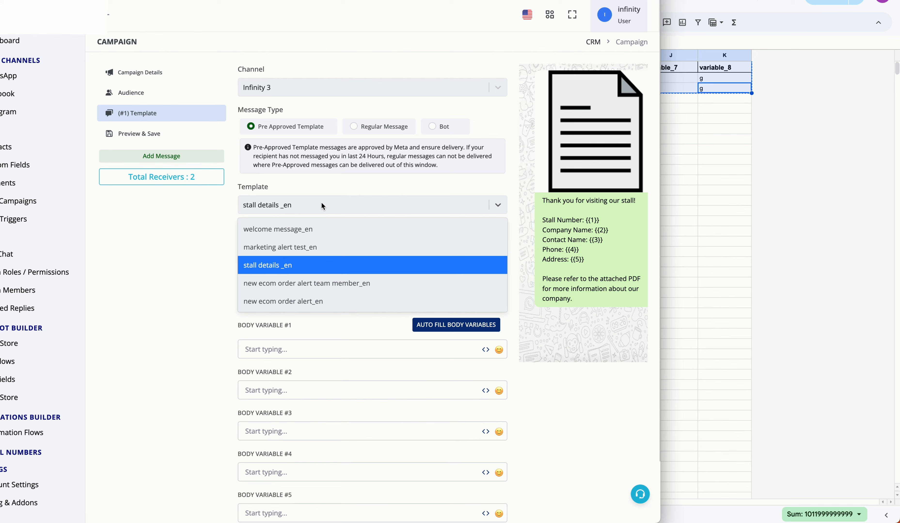
pyautogui.click(320, 229)
pyautogui.click(406, 203)
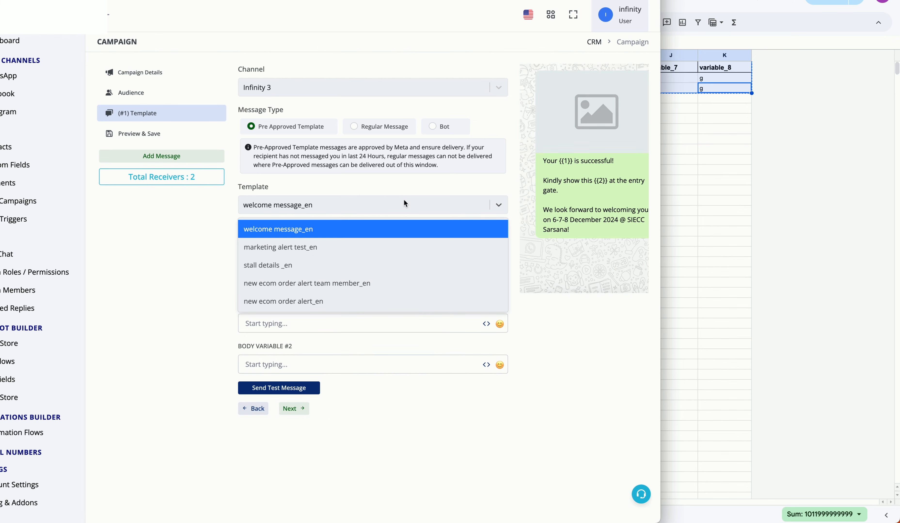
pyautogui.click(339, 248)
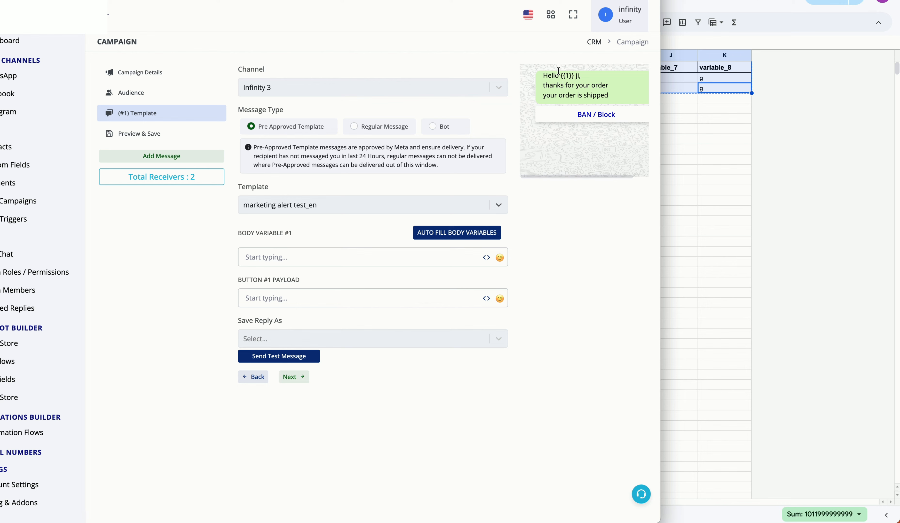
# Map body variable #1 of the template to the "name" column of the pasted contacts.
pyautogui.click(487, 258)
pyautogui.scroll(-3, 486, 375)
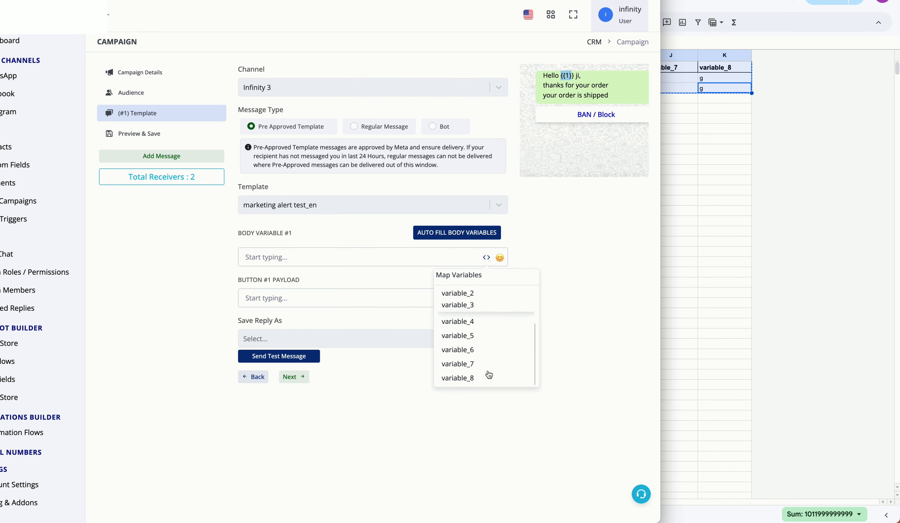
pyautogui.scroll(3, 486, 348)
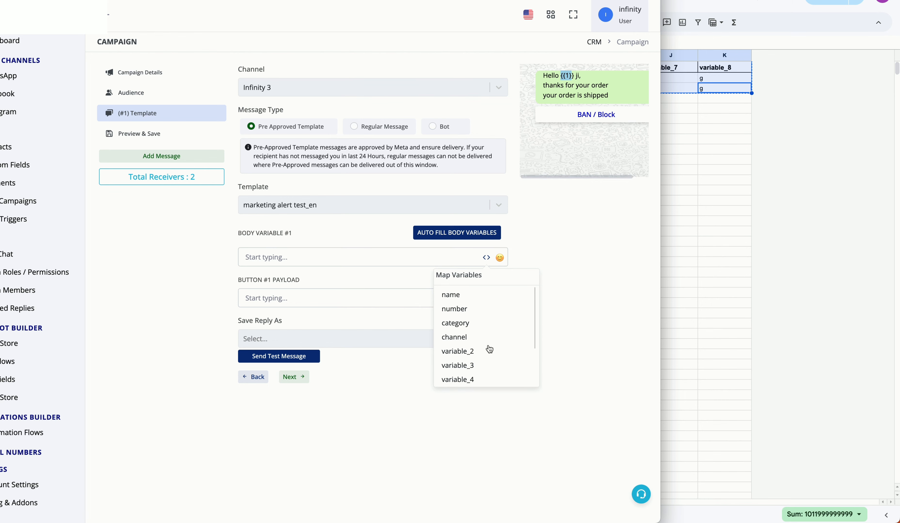
pyautogui.moveTo(466, 308); pyautogui.dragTo(464, 305)
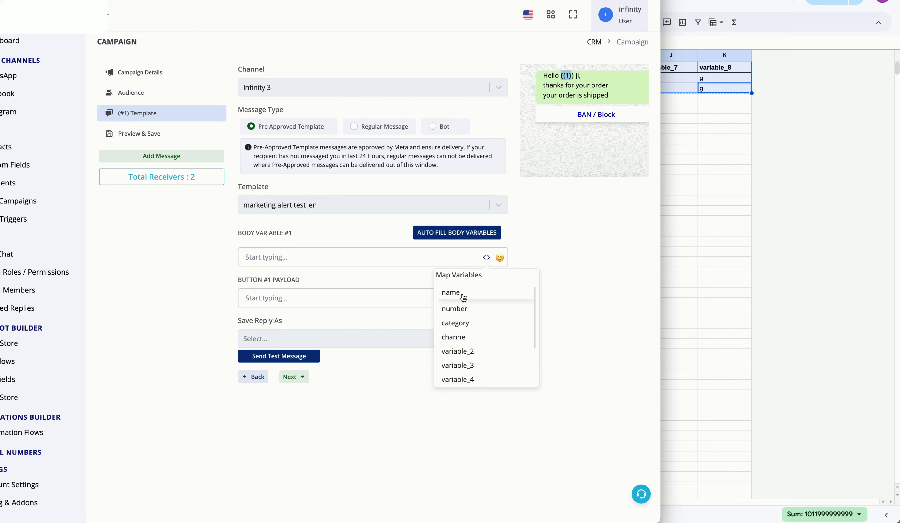
pyautogui.click(461, 295)
pyautogui.doubleClick(353, 260)
pyautogui.write('.')
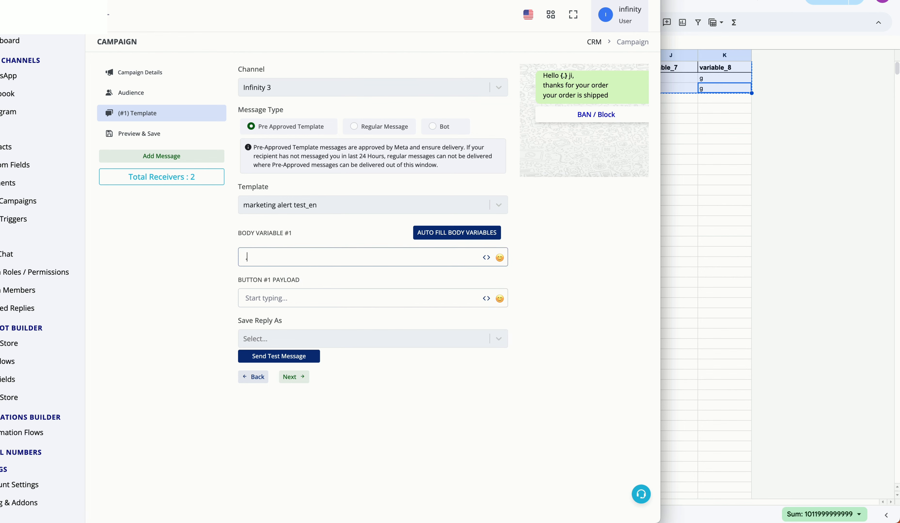
pyautogui.press('BackSpace')
pyautogui.click(486, 258)
pyautogui.click(474, 293)
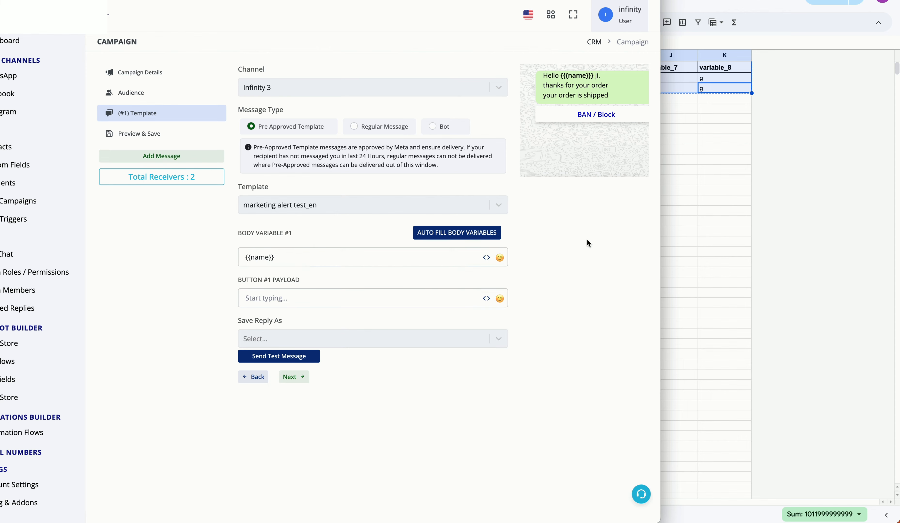
# Review the name and variable columns in the contacts sheet against the template's body variable, then return to the campaign.
pyautogui.click(708, 204)
pyautogui.click(708, 204)
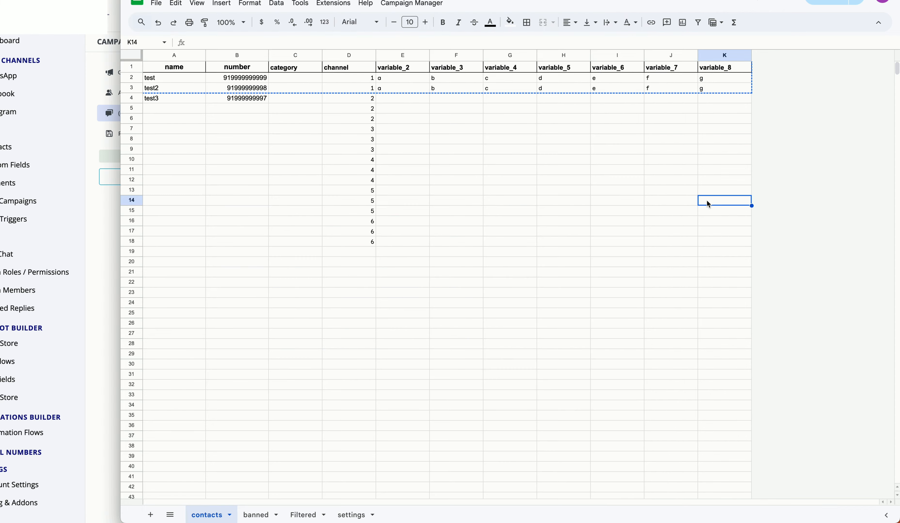
pyautogui.click(118, 31)
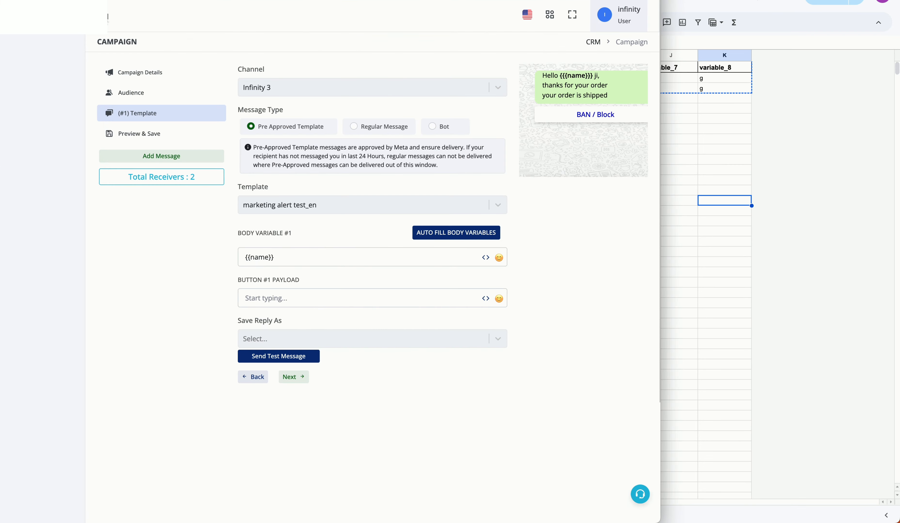
pyautogui.click(712, 286)
pyautogui.click(286, 185)
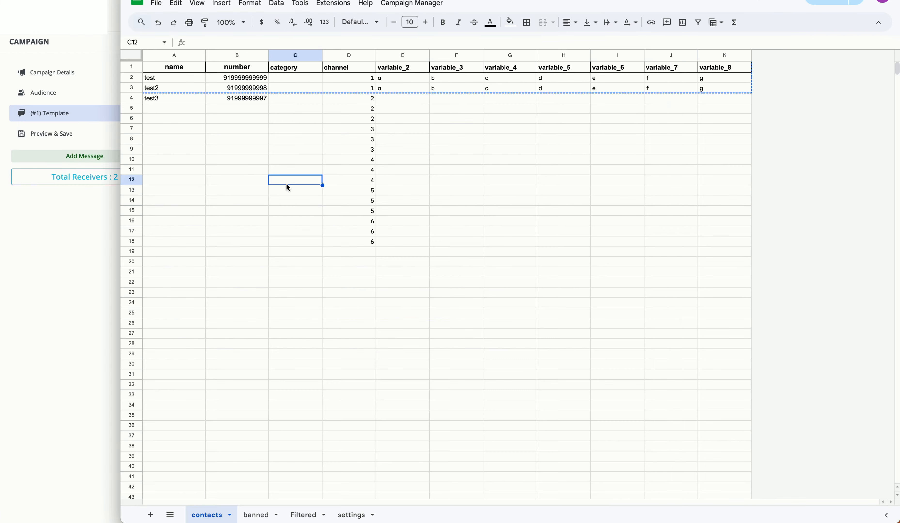
pyautogui.moveTo(174, 82); pyautogui.dragTo(185, 106)
pyautogui.moveTo(419, 77); pyautogui.dragTo(526, 90)
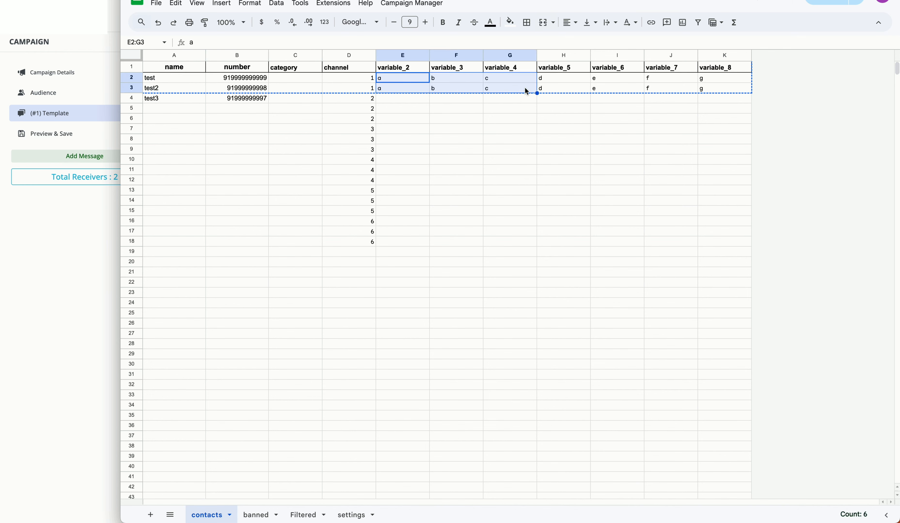
pyautogui.moveTo(90, 312)
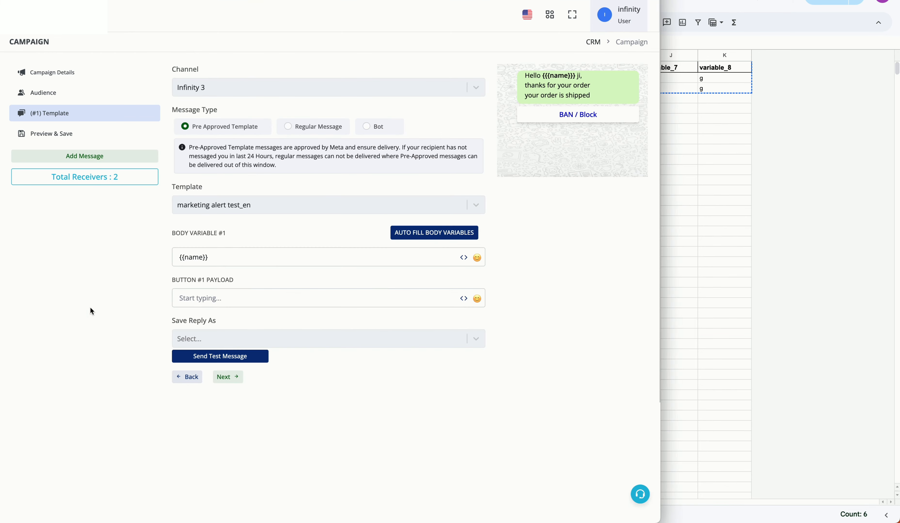
# Set the button #1 payload to "." and save the reply as "stop".
pyautogui.click(345, 253)
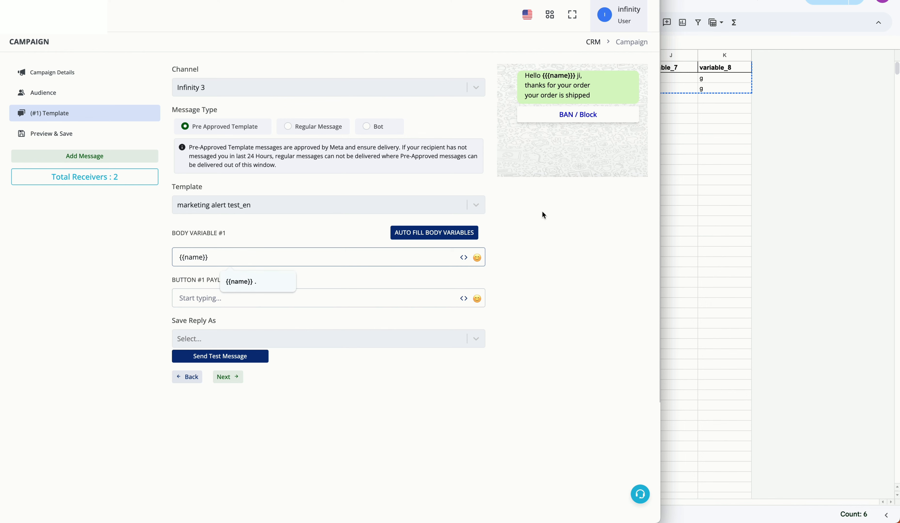
pyautogui.click(325, 299)
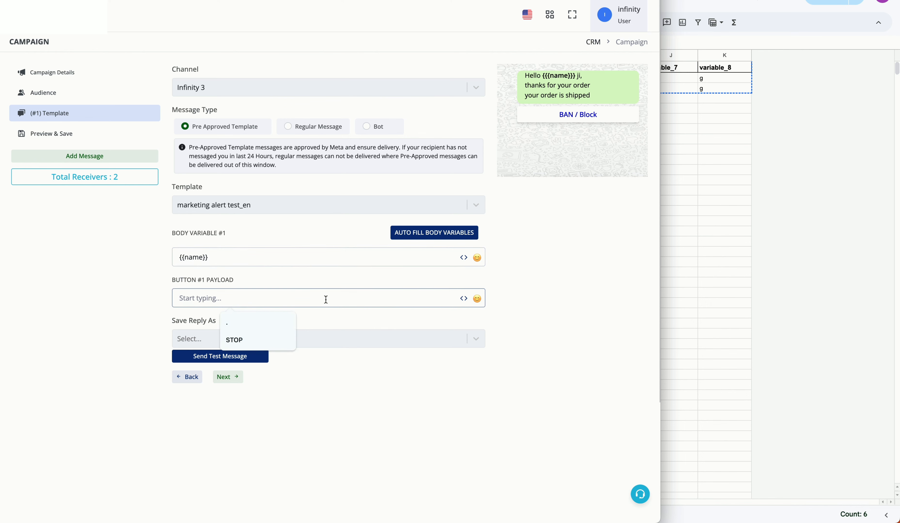
pyautogui.write('.')
pyautogui.click(330, 336)
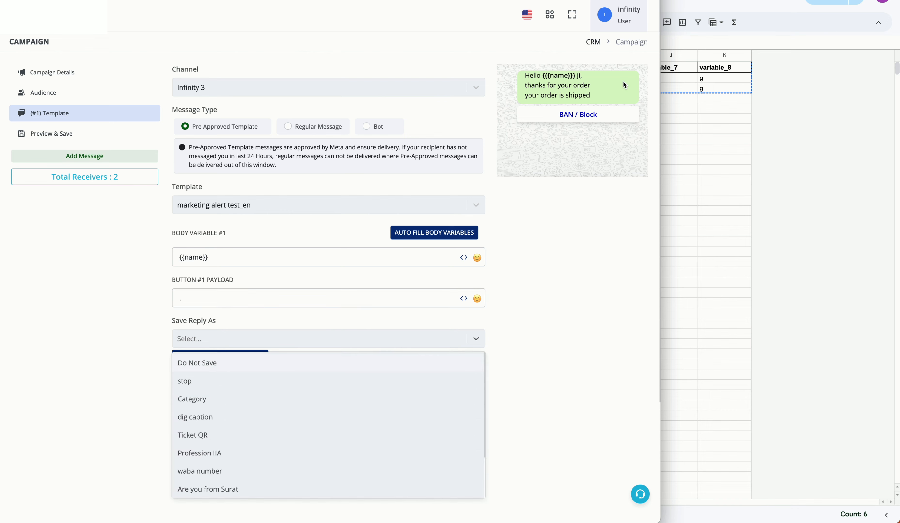
pyautogui.click(194, 384)
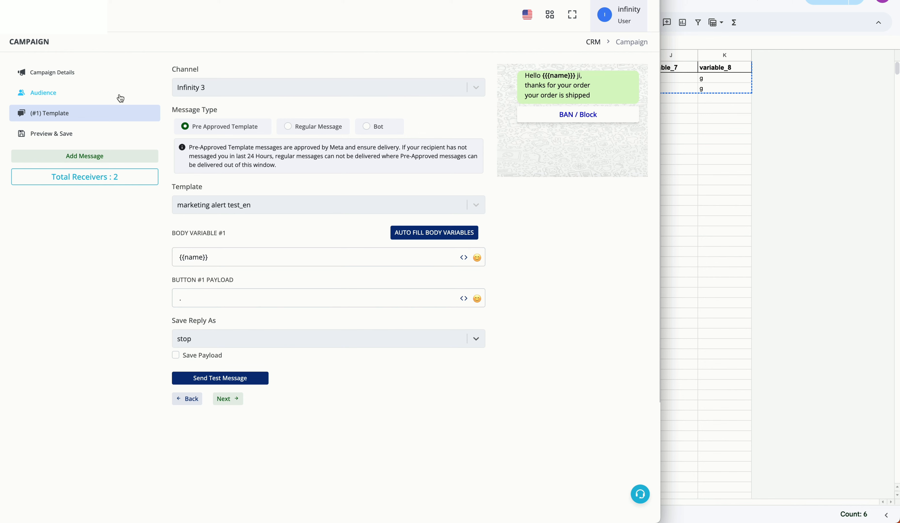
pyautogui.tripleClick(210, 282)
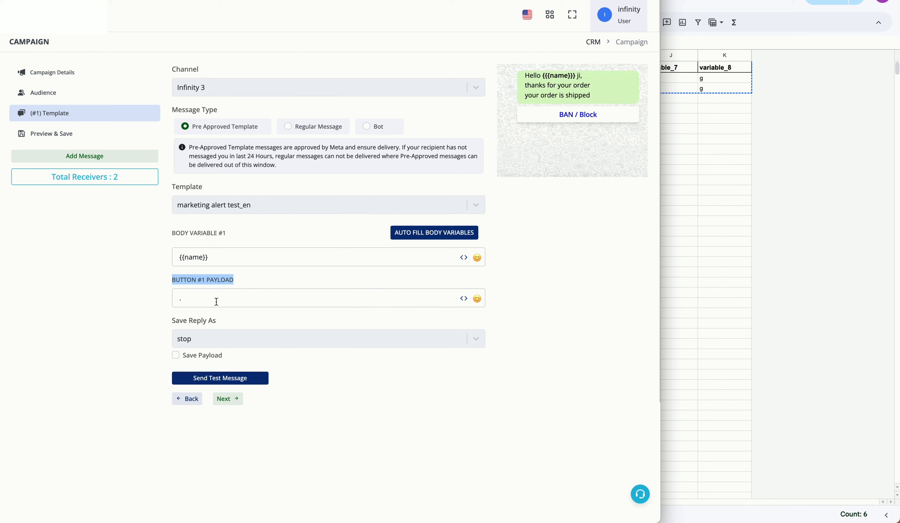
# Save the campaign from its preview and copy the ID of "base 5th dec" from the campaign list.
pyautogui.click(116, 138)
pyautogui.click(211, 181)
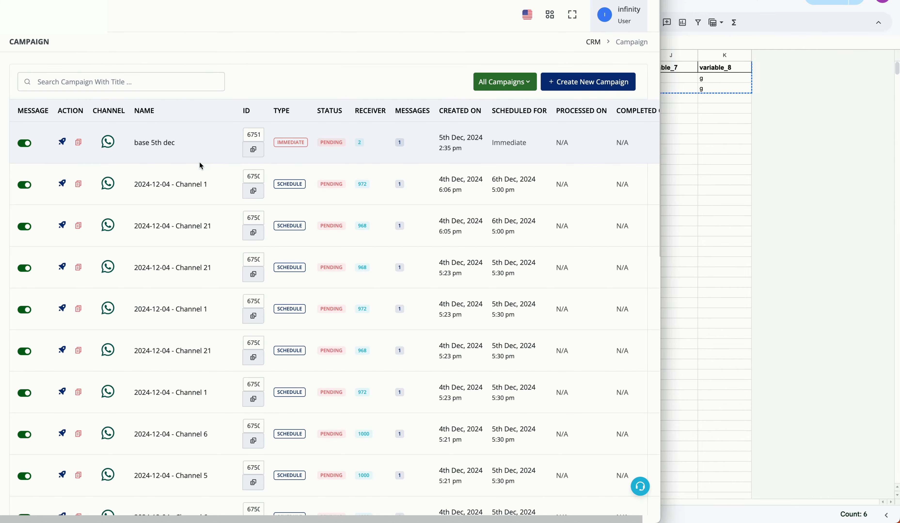
pyautogui.click(256, 150)
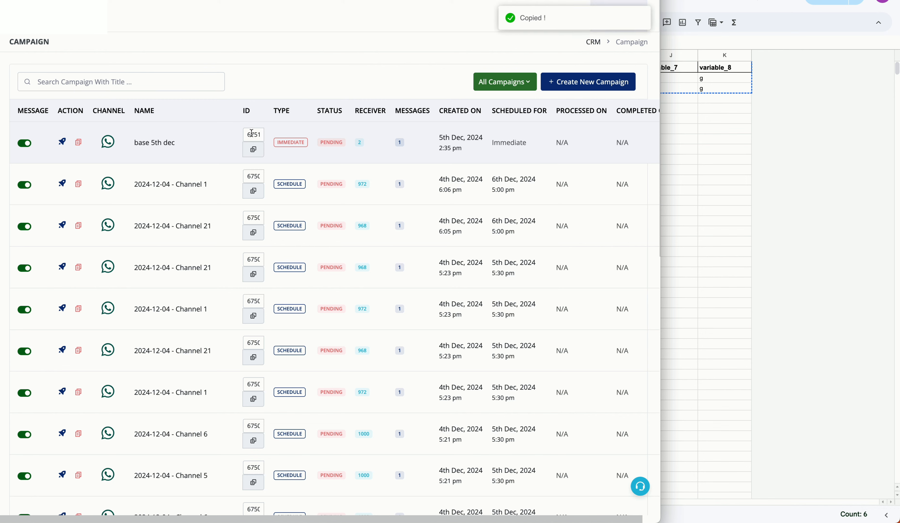
pyautogui.click(254, 149)
# Switch to the contacts spreadsheet and start Run Bulk Campaign.
pyautogui.click(833, 200)
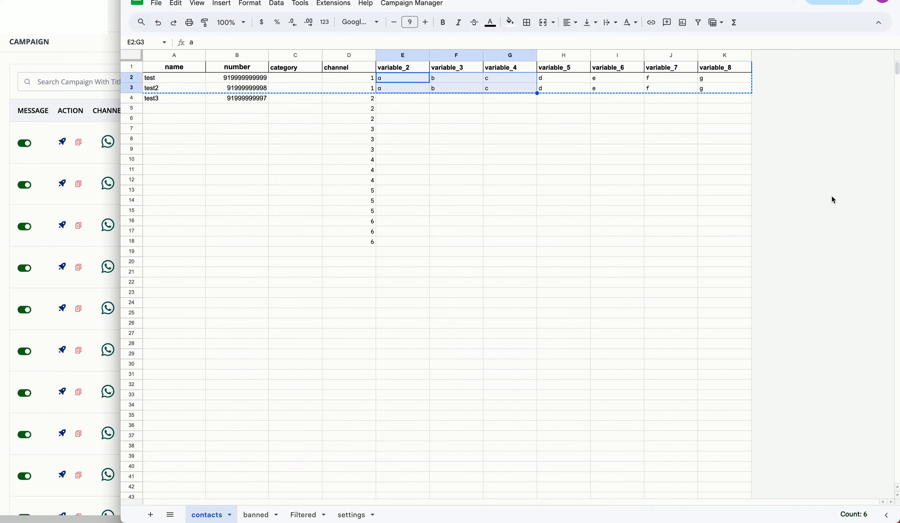
pyautogui.click(435, 5)
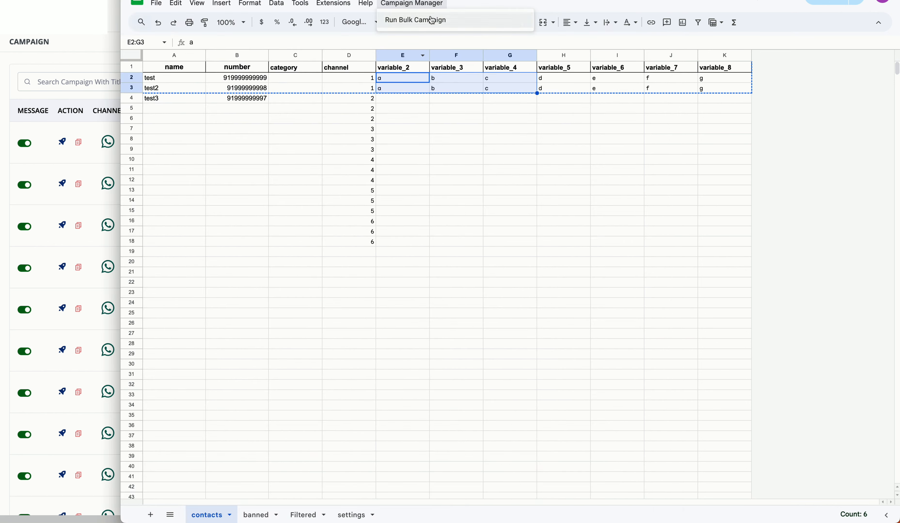
pyautogui.click(428, 25)
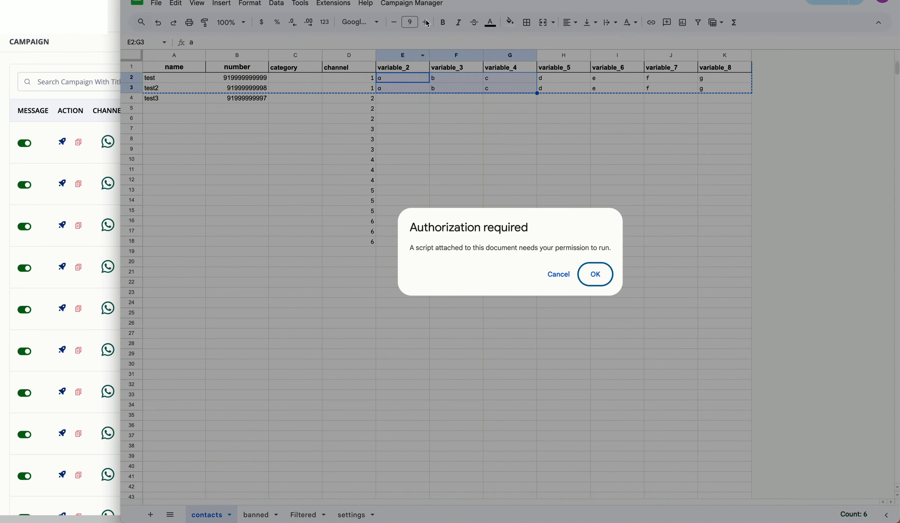
# Authorize the Bulk WA Campaigns script with the Google account, proceeding despite the unverified app and allowing access.
pyautogui.click(600, 276)
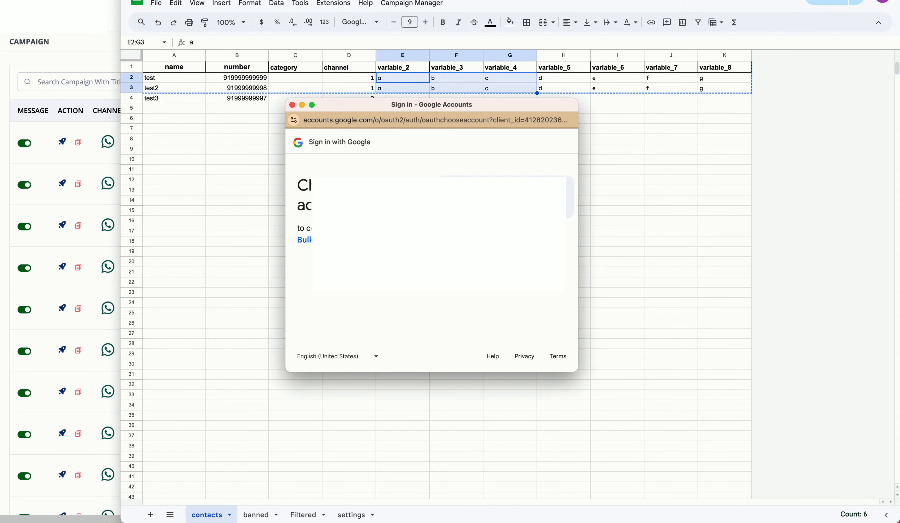
pyautogui.click(504, 197)
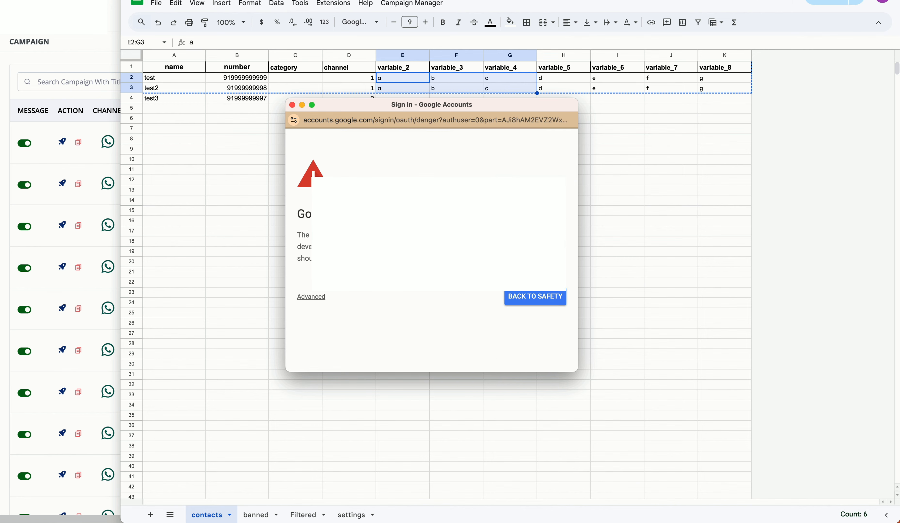
pyautogui.click(311, 297)
pyautogui.scroll(-3, 364, 324)
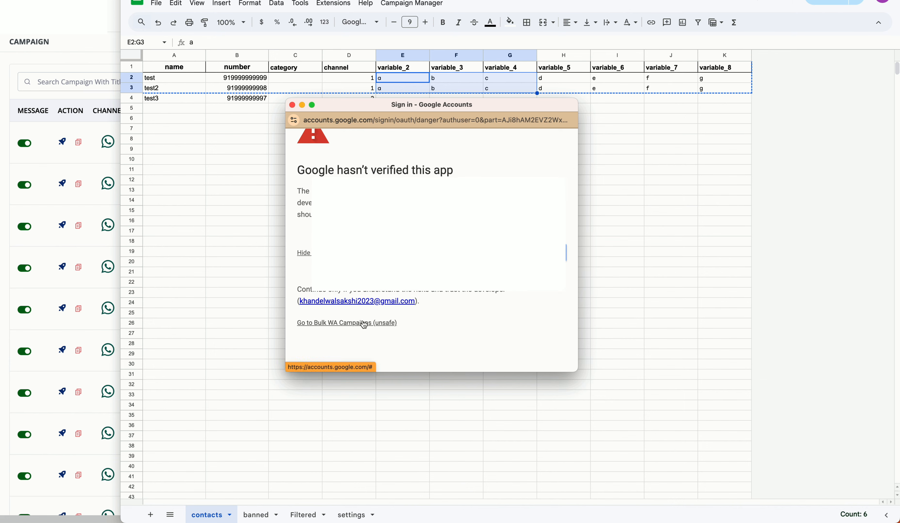
pyautogui.click(364, 324)
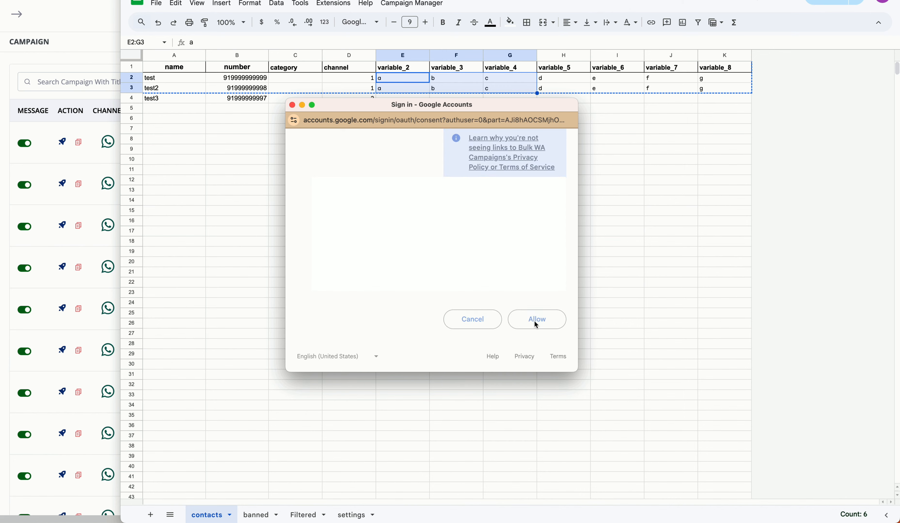
pyautogui.click(536, 320)
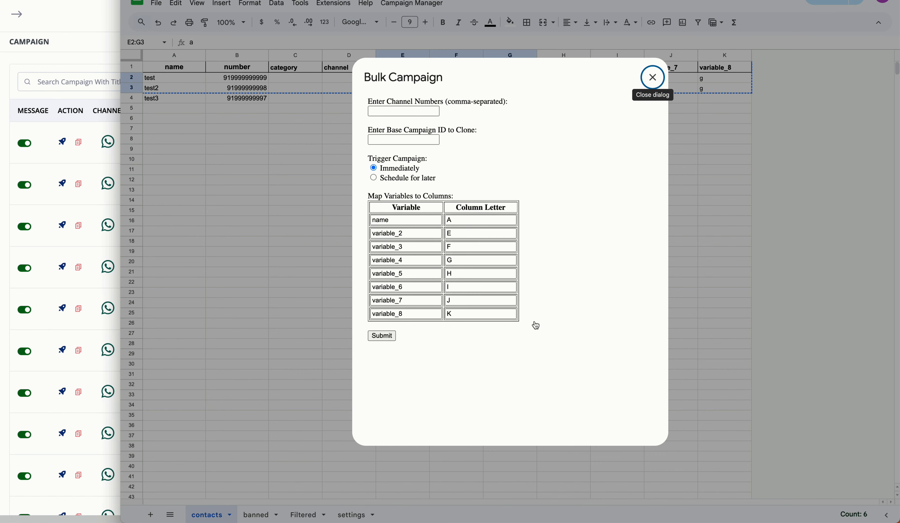
# Enter channel numbers 1,2 for the bulk campaign and paste the copied base campaign ID to clone.
pyautogui.click(427, 111)
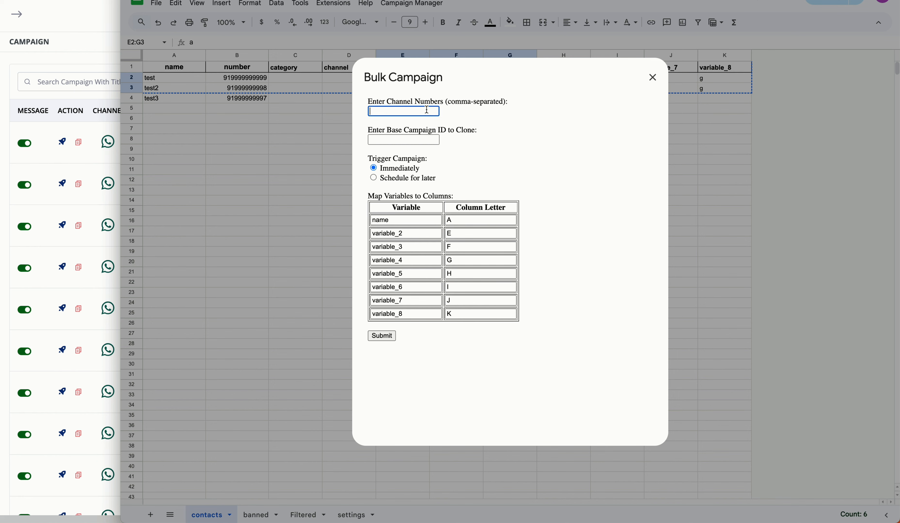
pyautogui.write('1,2')
pyautogui.click(393, 139)
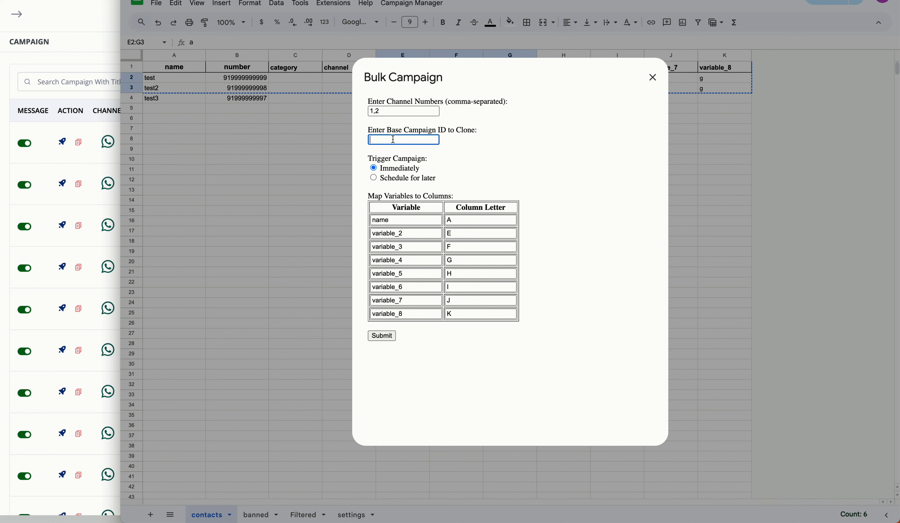
pyautogui.hotkey('ctrl', 'v')
# Schedule the bulk campaign for later, on 06/12/2024 at 05:30 PM.
pyautogui.click(387, 179)
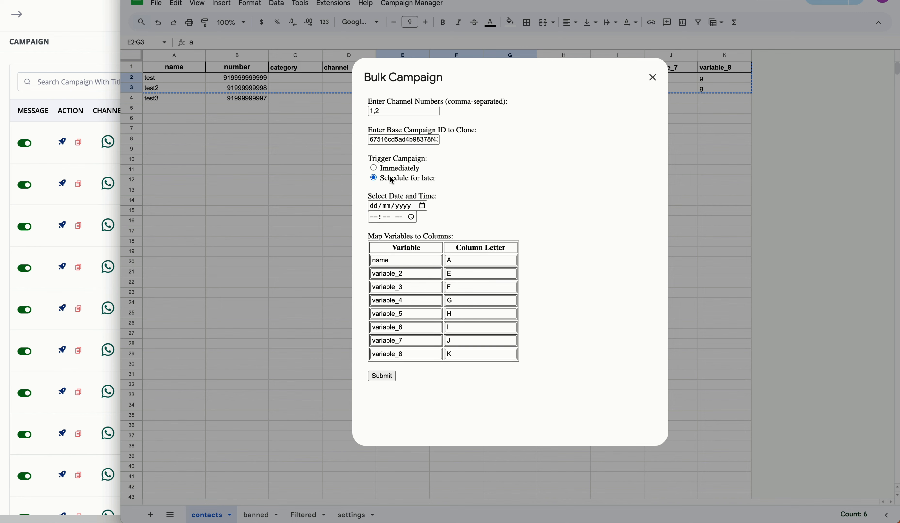
pyautogui.click(422, 206)
pyautogui.click(450, 257)
pyautogui.click(410, 217)
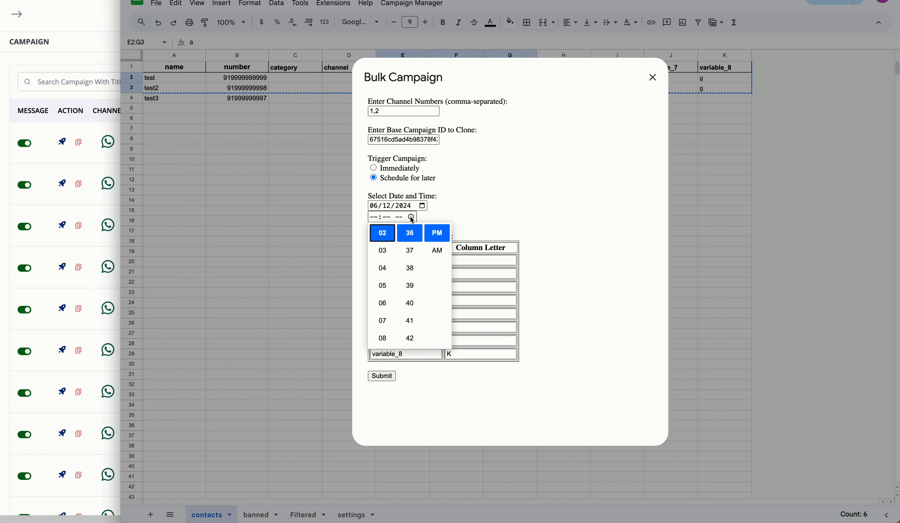
pyautogui.click(387, 293)
pyautogui.scroll(3, 411, 295)
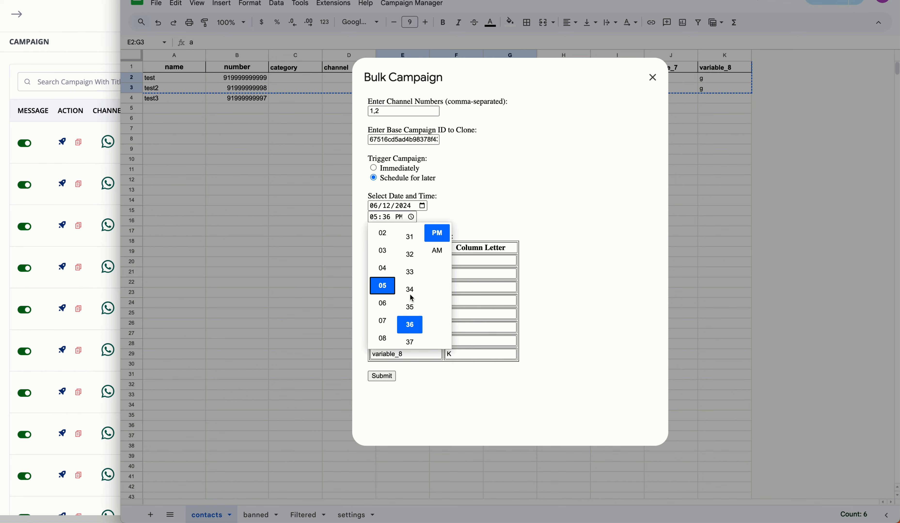
pyautogui.scroll(1, 412, 298)
pyautogui.click(410, 233)
pyautogui.click(502, 202)
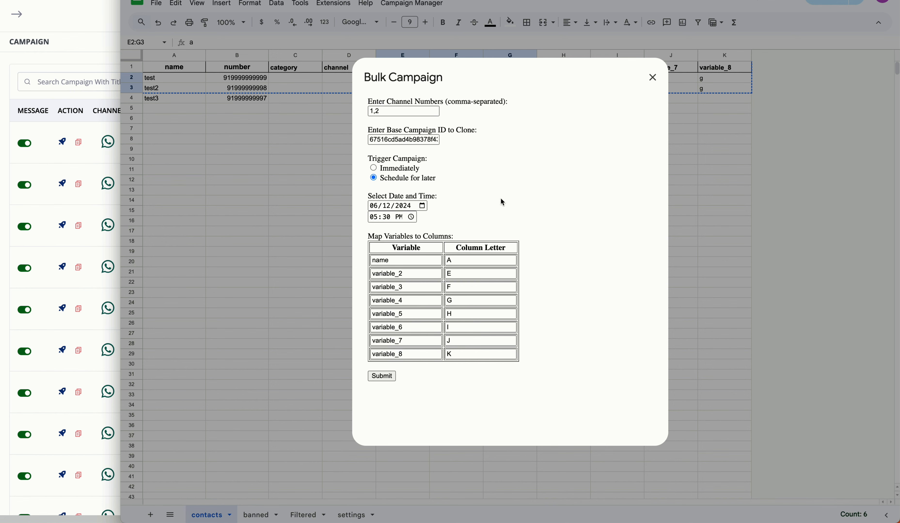
pyautogui.click(416, 258)
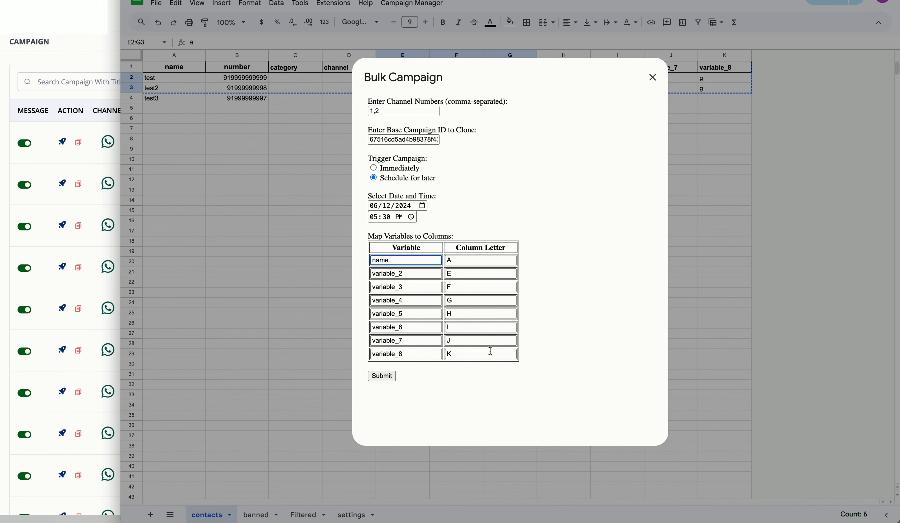
# Check the variable-to-column mapping from name to variable_8 and submit the bulk campaign with it.
pyautogui.click(547, 344)
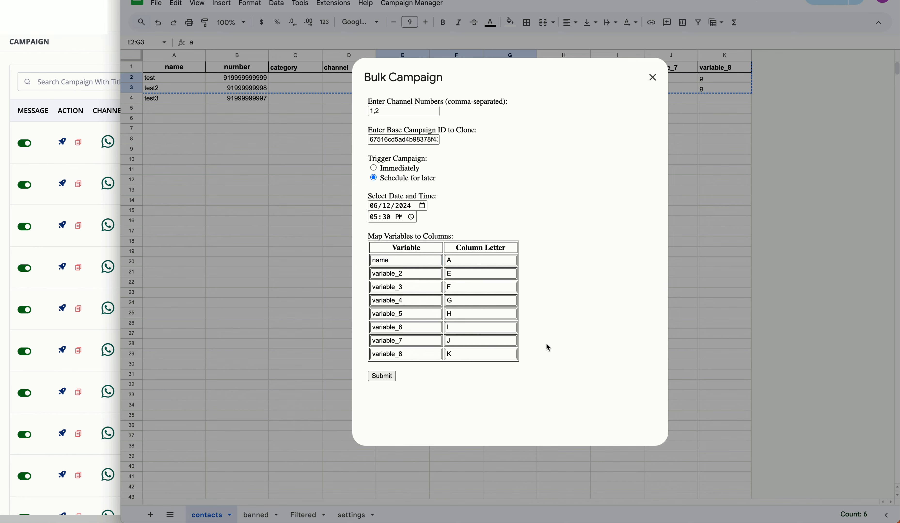
pyautogui.doubleClick(419, 274)
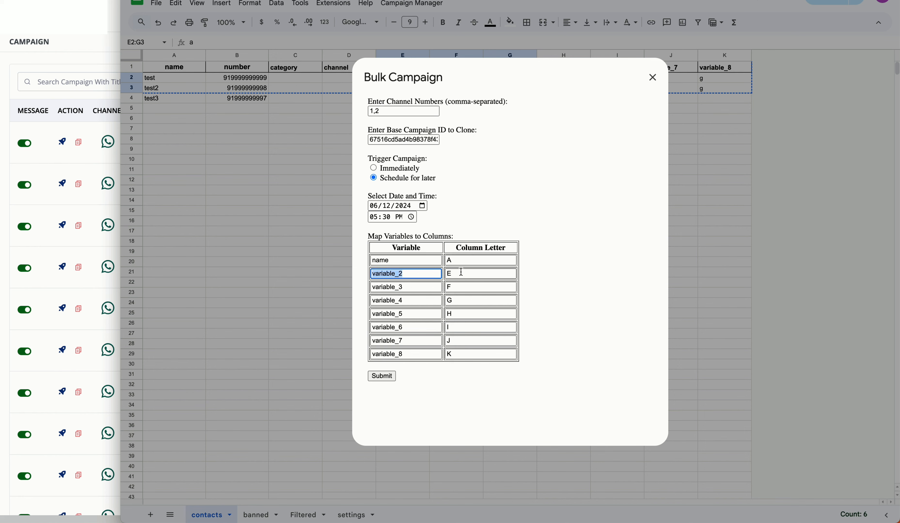
pyautogui.click(602, 275)
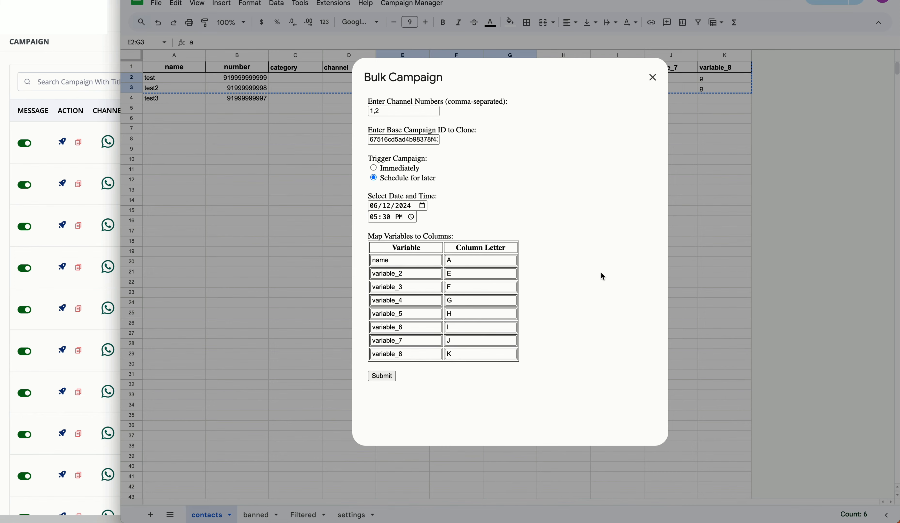
pyautogui.click(388, 380)
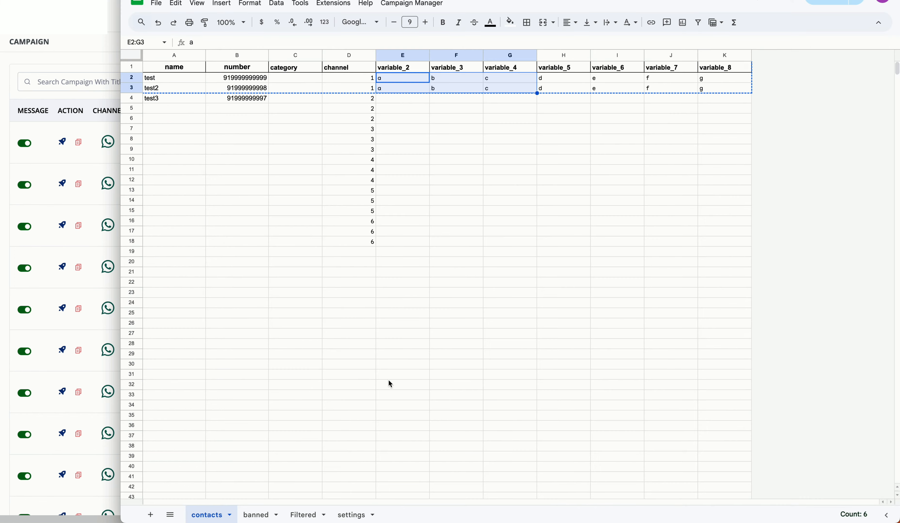
# Look in on the CRM campaign list, return to the contacts spreadsheet, and dismiss the campaign processing notice.
pyautogui.click(441, 130)
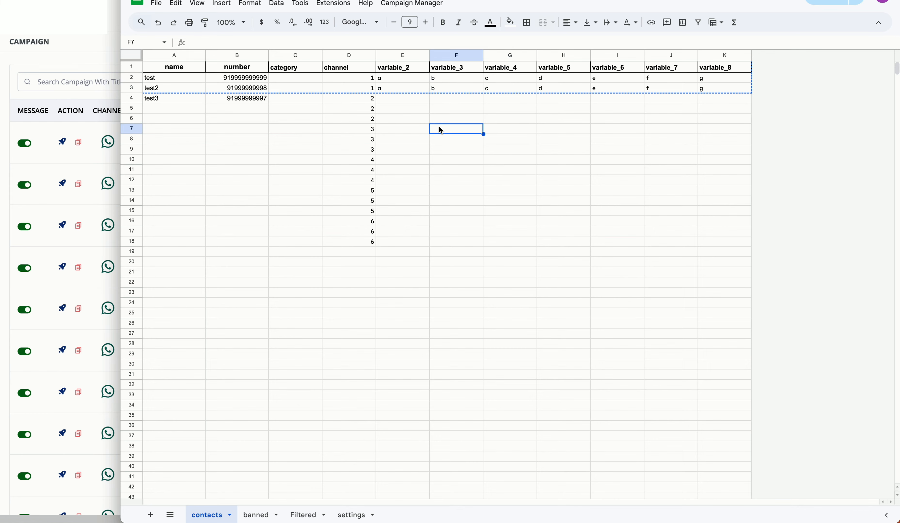
pyautogui.click(81, 96)
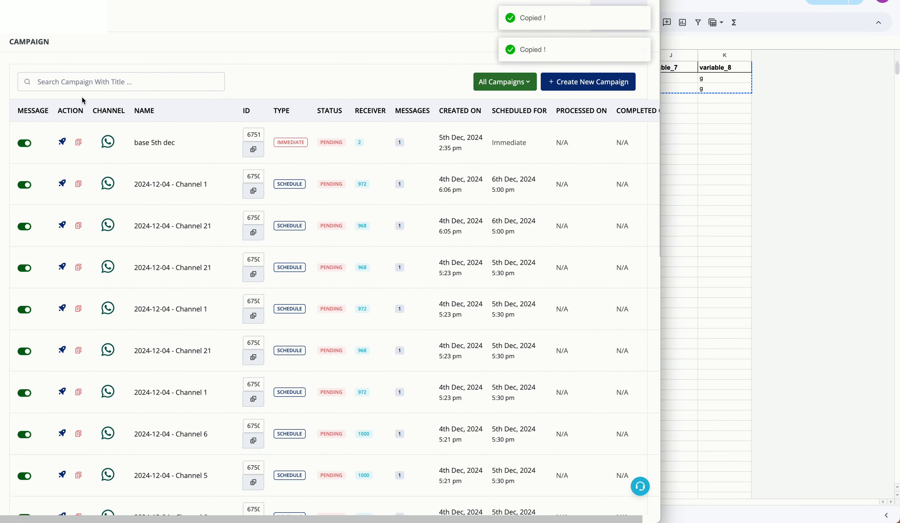
pyautogui.click(762, 113)
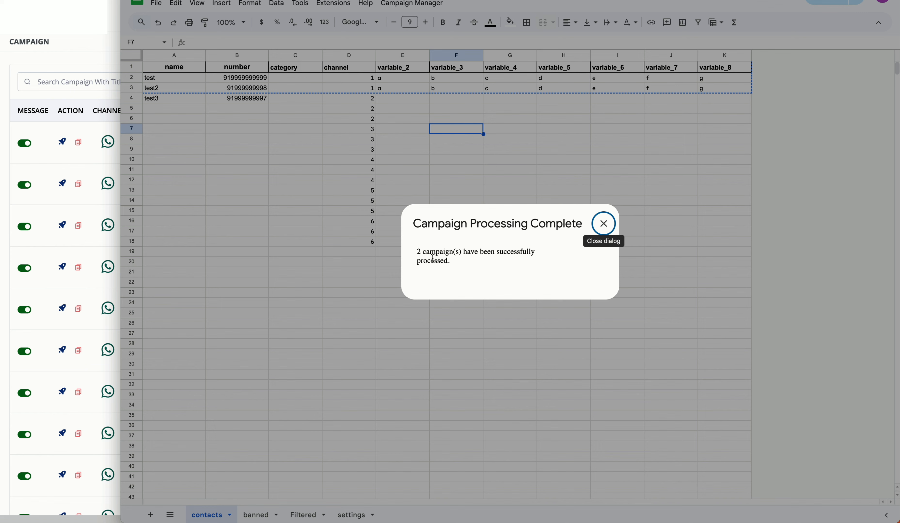
pyautogui.moveTo(459, 262); pyautogui.dragTo(419, 248)
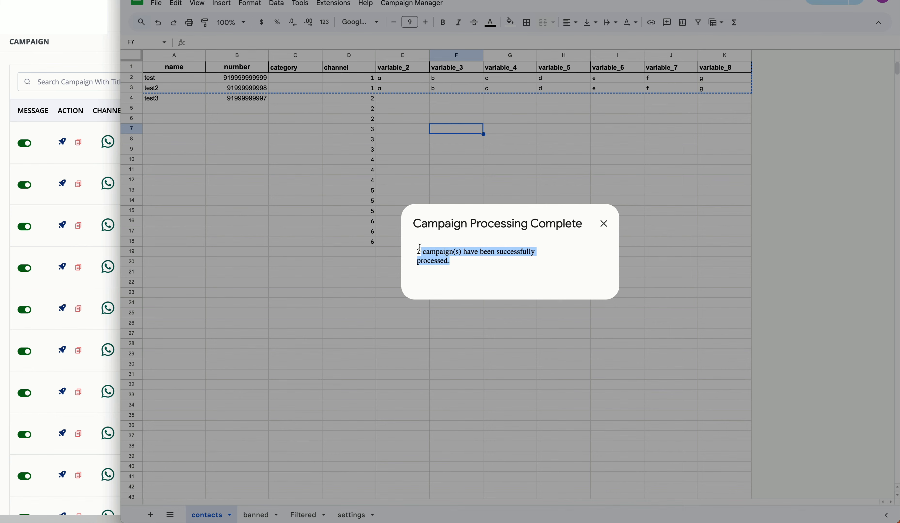
pyautogui.click(604, 223)
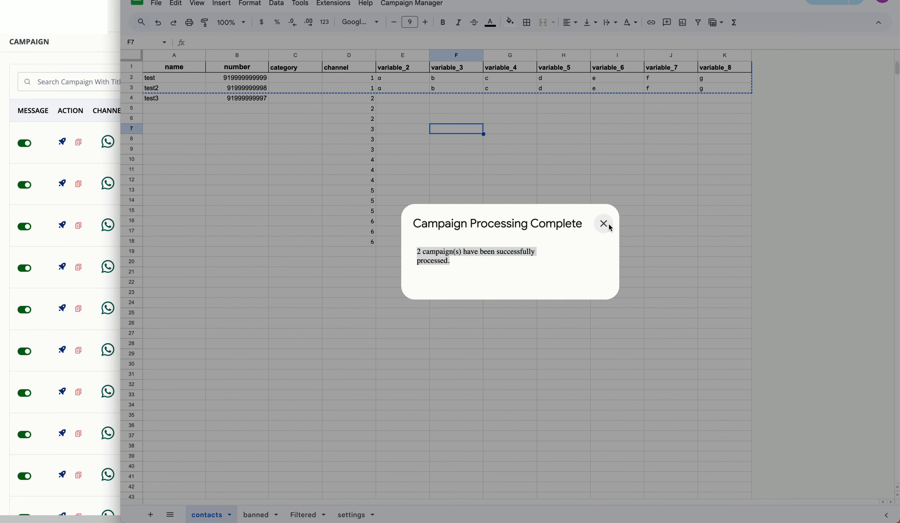
# Switch to the CRM, reload the campaign list in a wider window, and check the receivers of the new Channel 1 and Channel 2 campaigns.
pyautogui.press('super+grave')
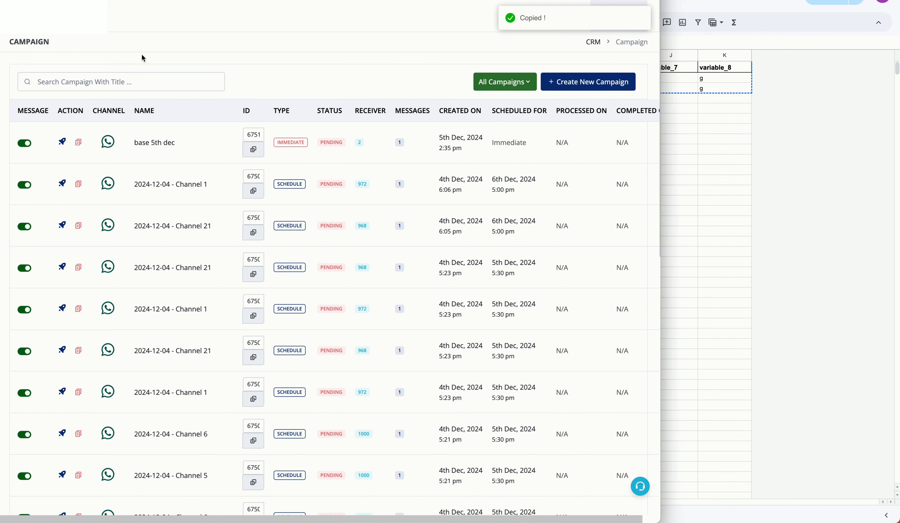
pyautogui.press('super+r')
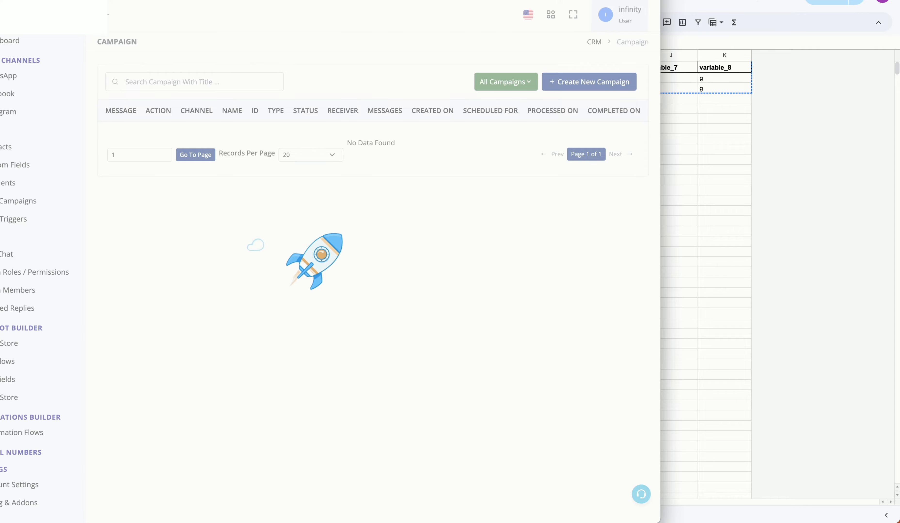
pyautogui.click(107, 15)
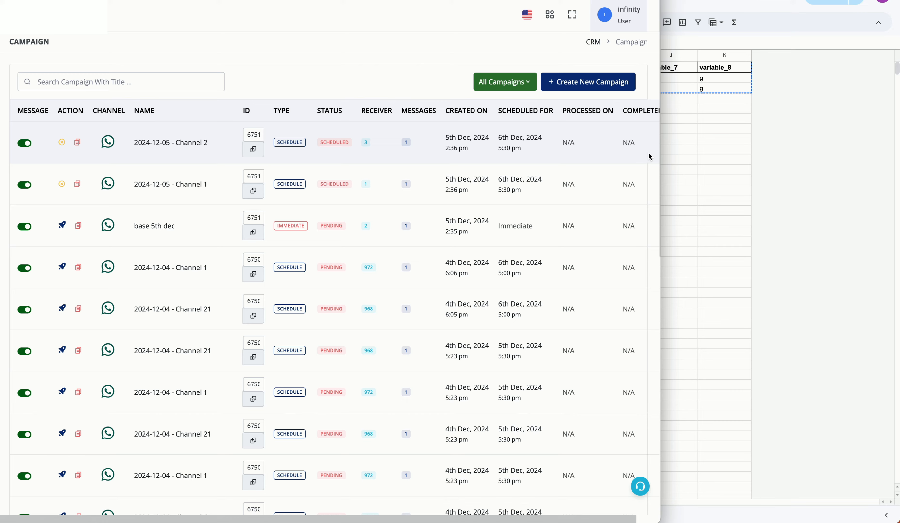
pyautogui.moveTo(727, 149); pyautogui.dragTo(871, 149)
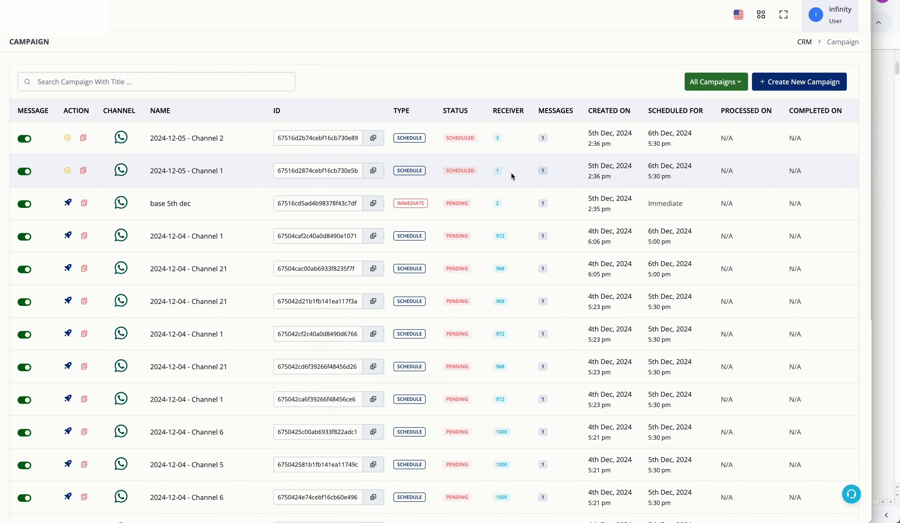
pyautogui.moveTo(500, 138); pyautogui.dragTo(492, 137)
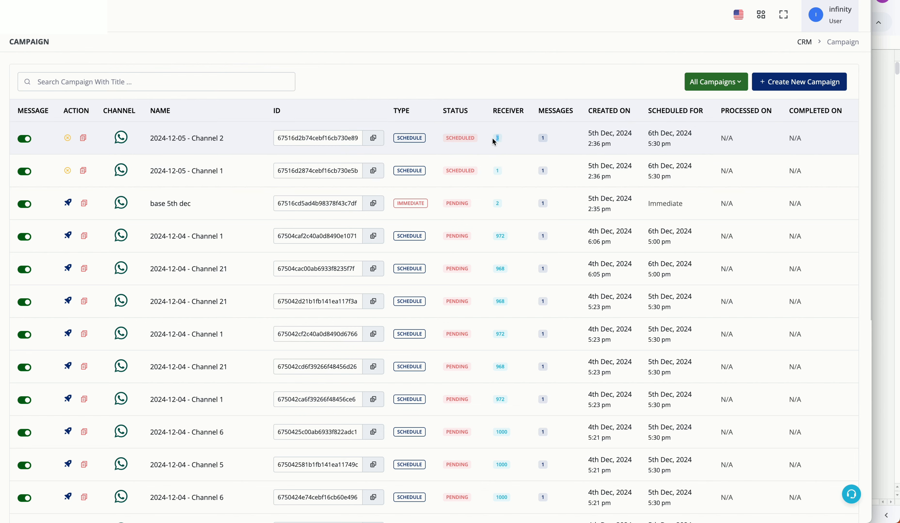